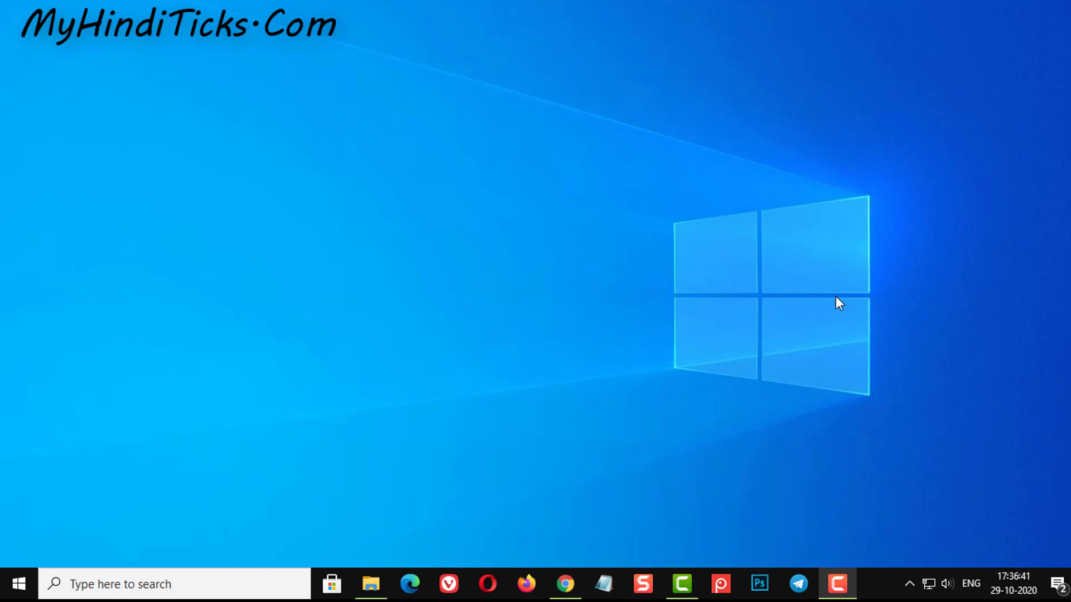
- Open the file manager and examine the contents of the ISO (H:) drive, returning to This PC
key("super+e")
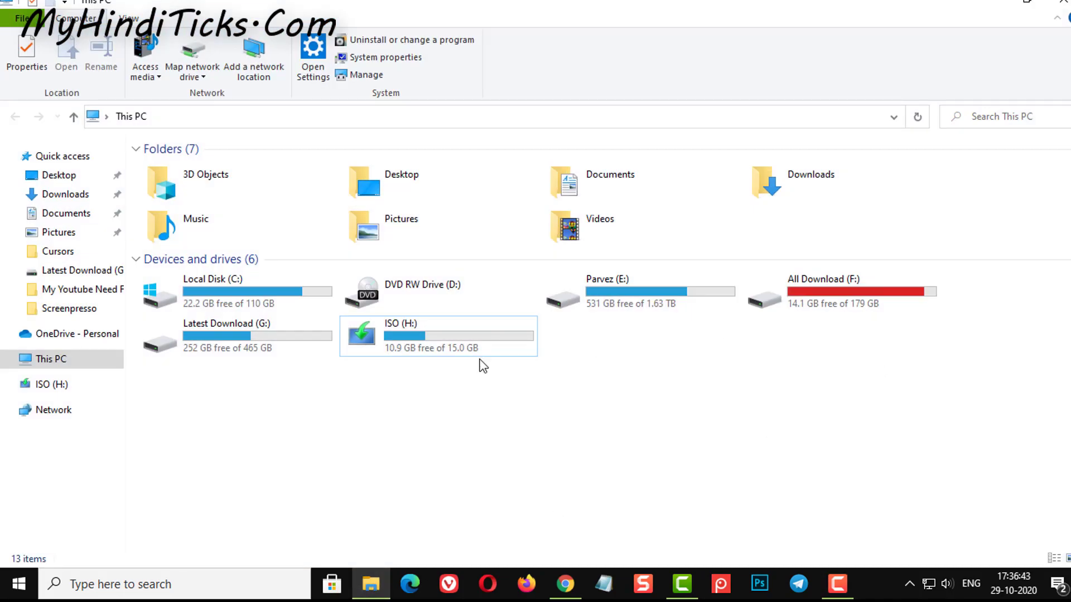
left_click(397, 338)
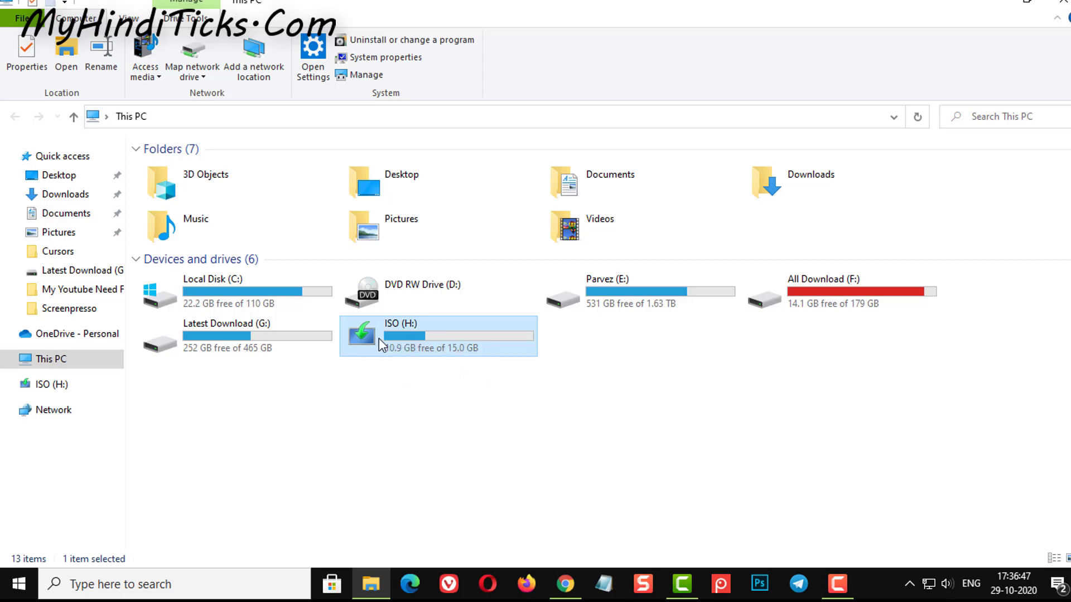
double_click(380, 338)
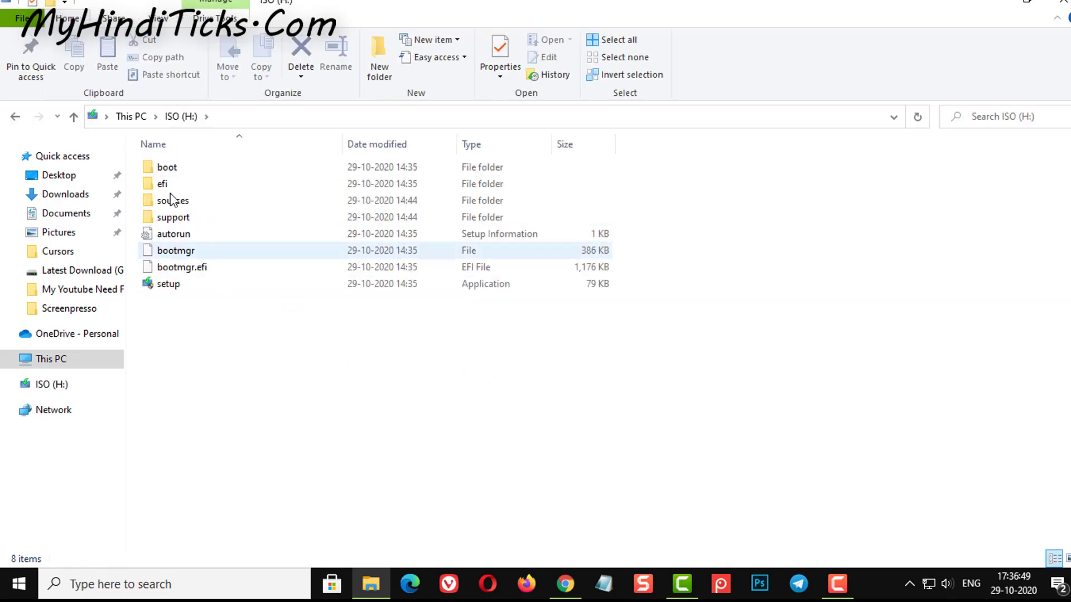
left_click(15, 116)
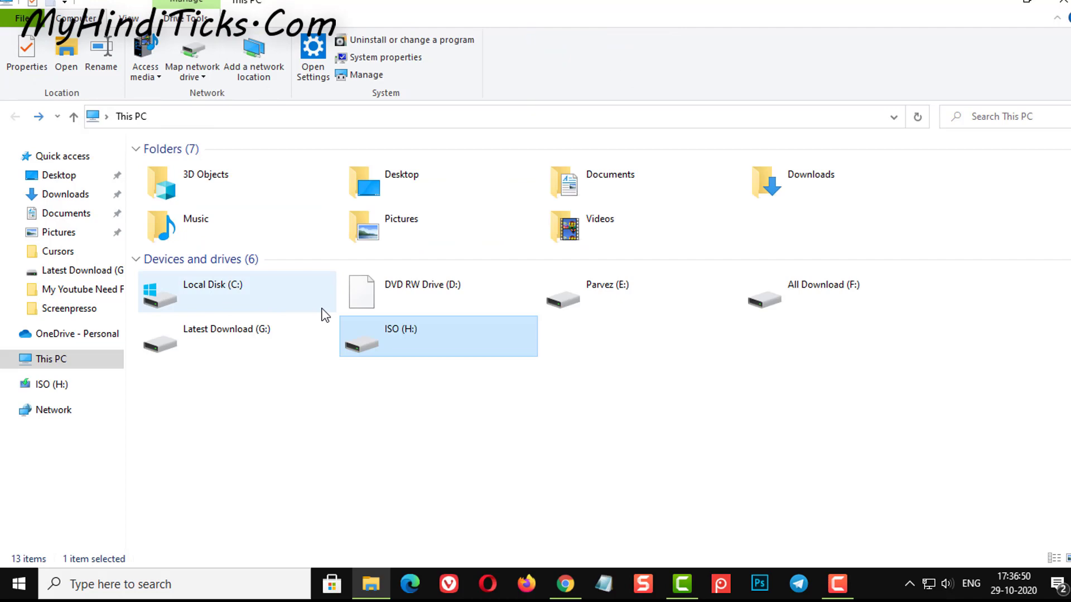
- Review the format options for the ISO (H:) drive, close them without formatting, and minimize the window
left_click(389, 413)
left_click(386, 343)
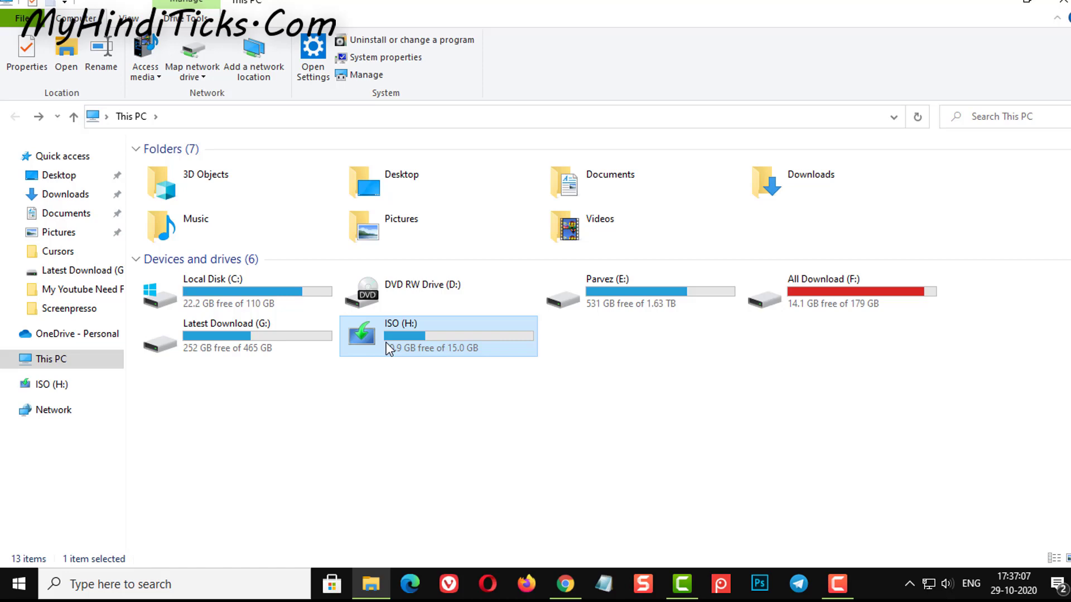
right_click(389, 350)
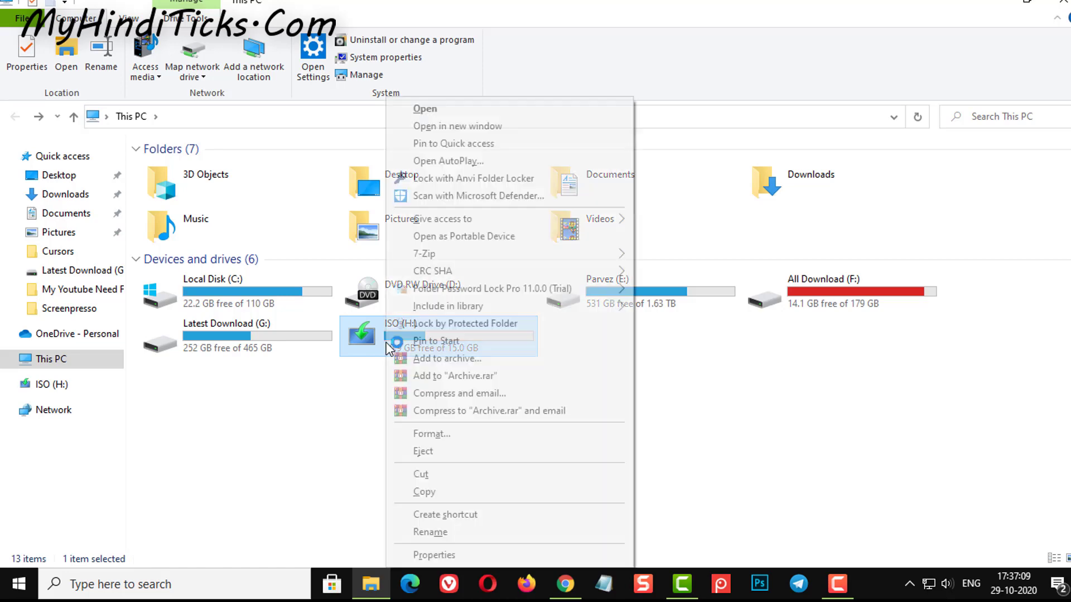
left_click(437, 433)
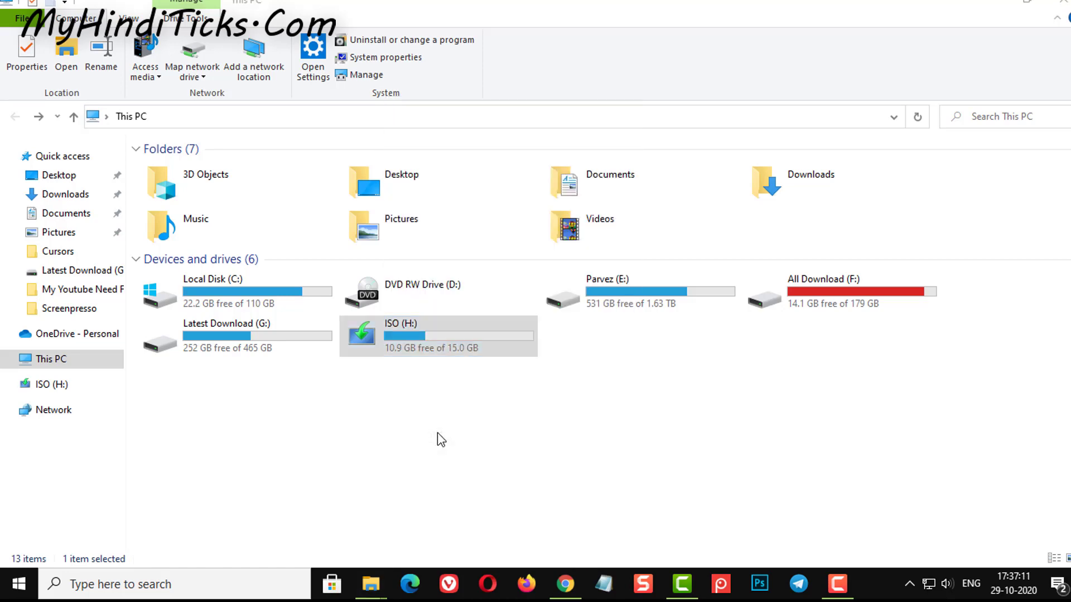
left_click_drag(196, 217, 460, 173)
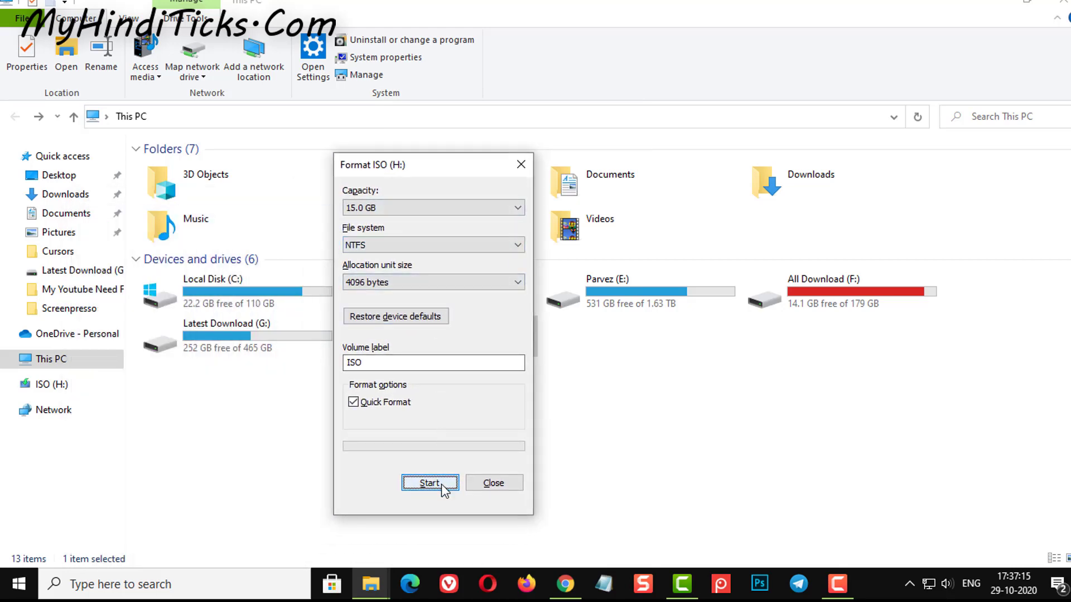
left_click(493, 487)
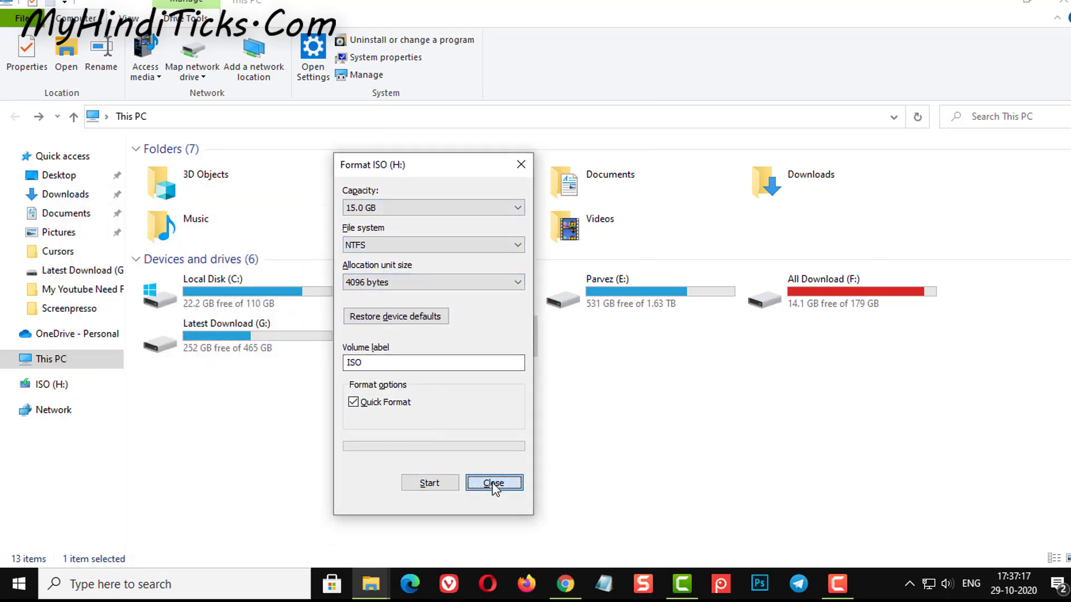
left_click(493, 484)
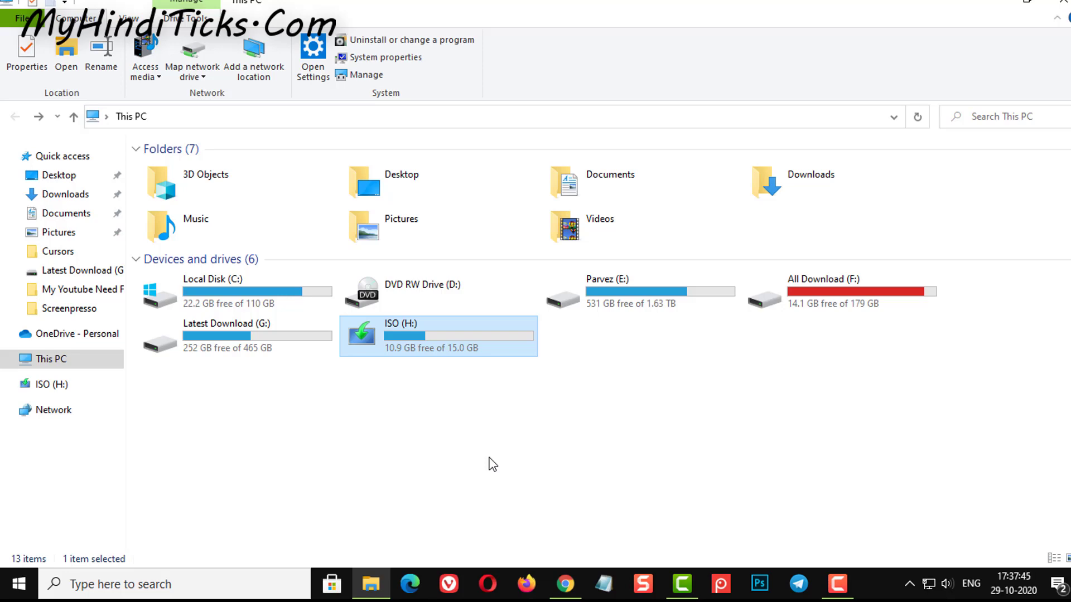
left_click(988, 6)
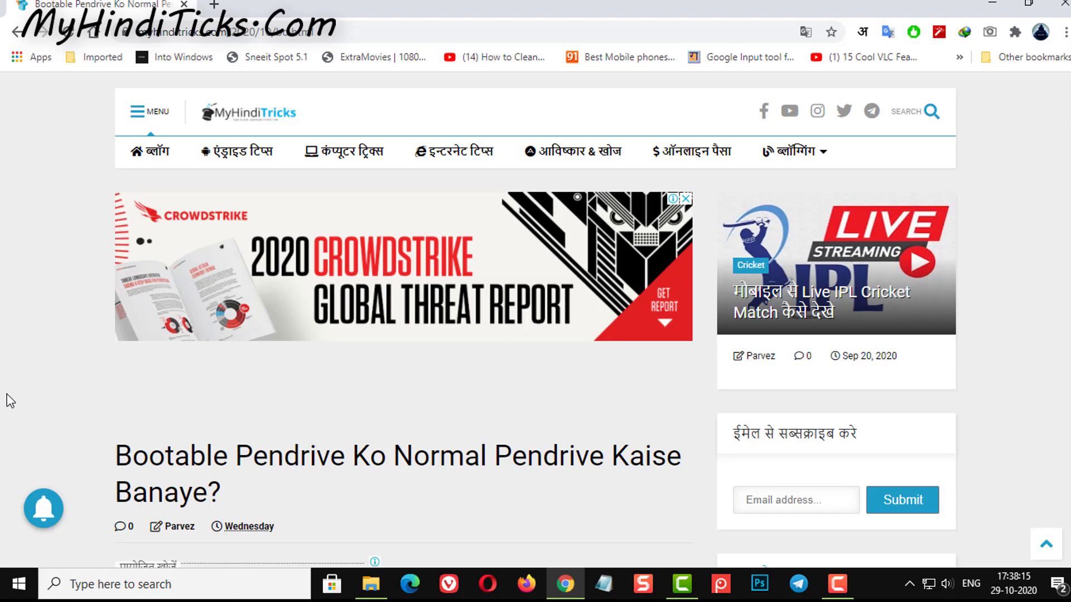
- Skim the MyHindiTricks article on turning a bootable pendrive into a normal one, and minimize the browser
scroll(7, 395, "down", 15)
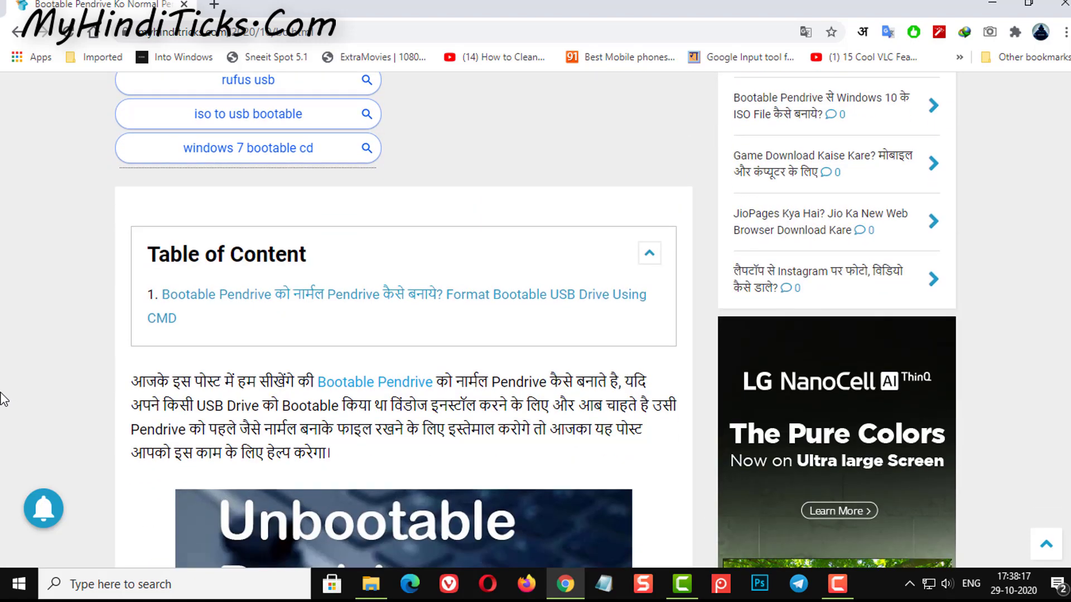
scroll(5, 393, "down", 7)
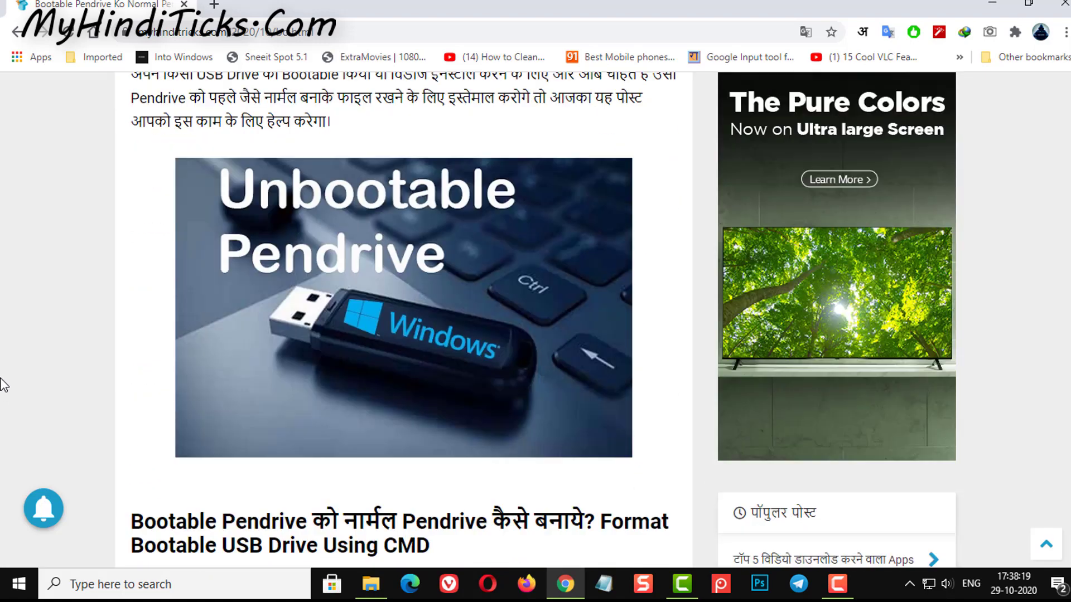
scroll(3, 385, "down", 4)
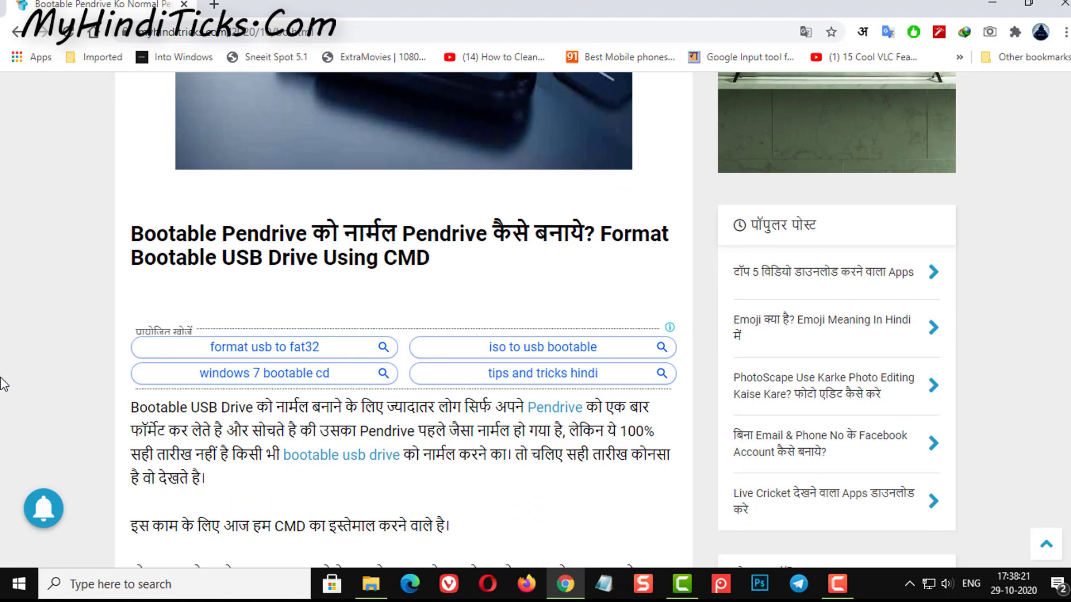
scroll(4, 384, "down", 3)
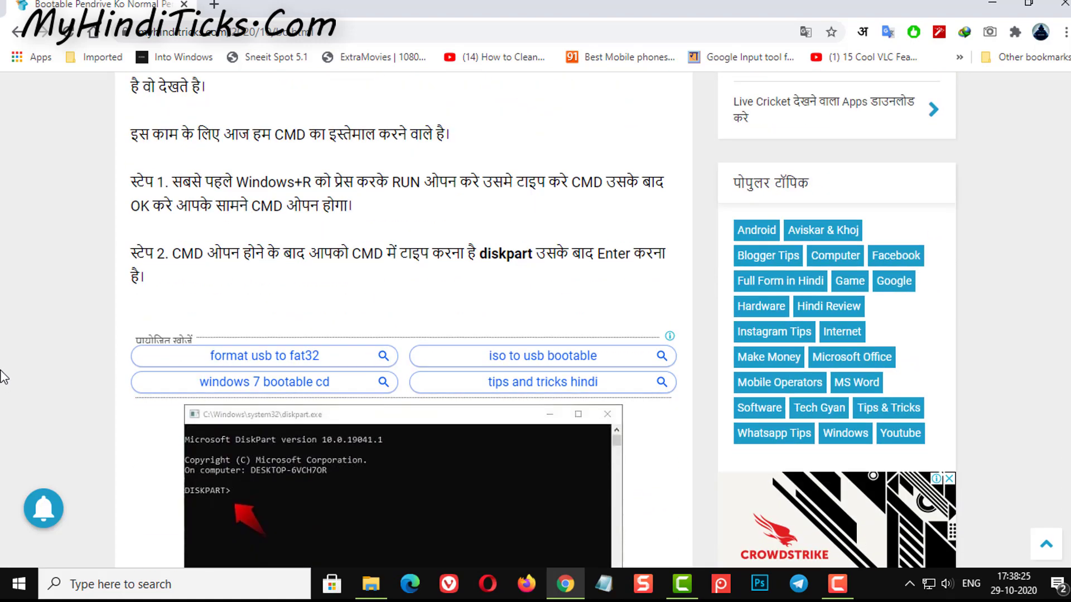
scroll(3, 377, "up", 10)
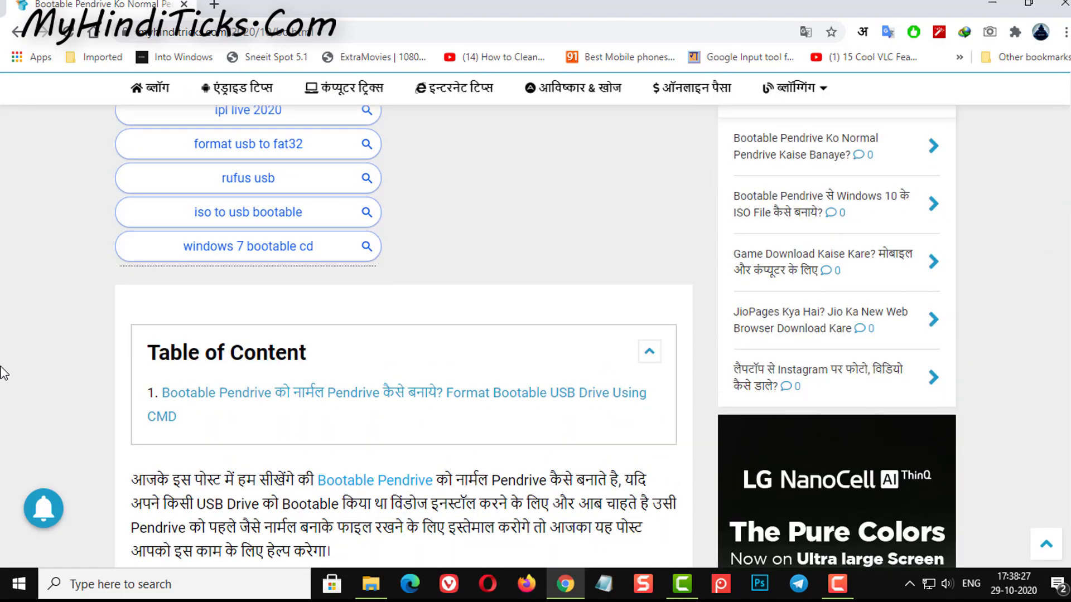
scroll(4, 377, "up", 8)
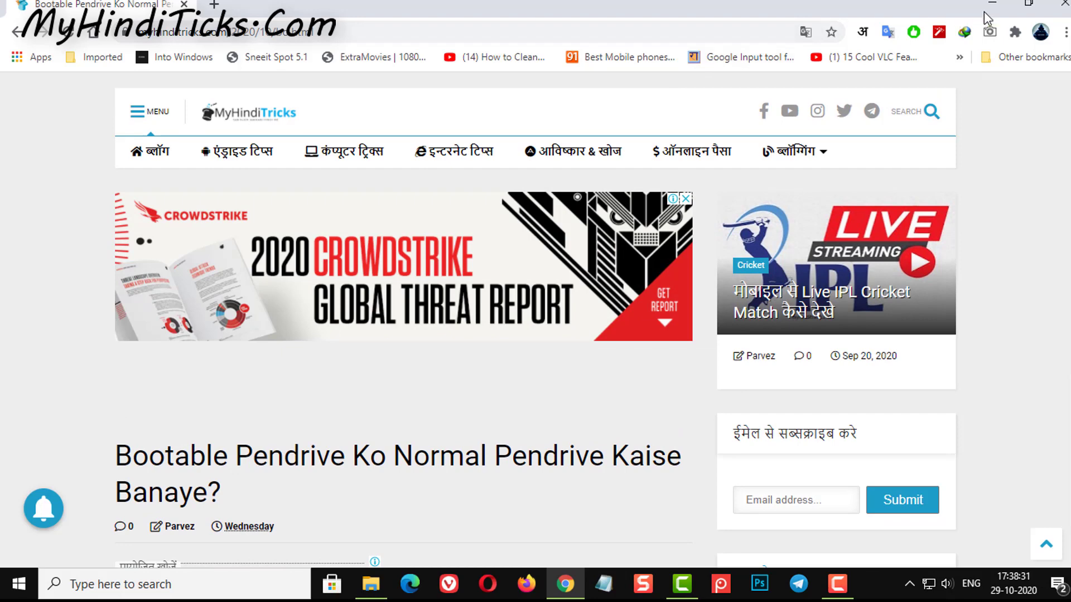
left_click(992, 5)
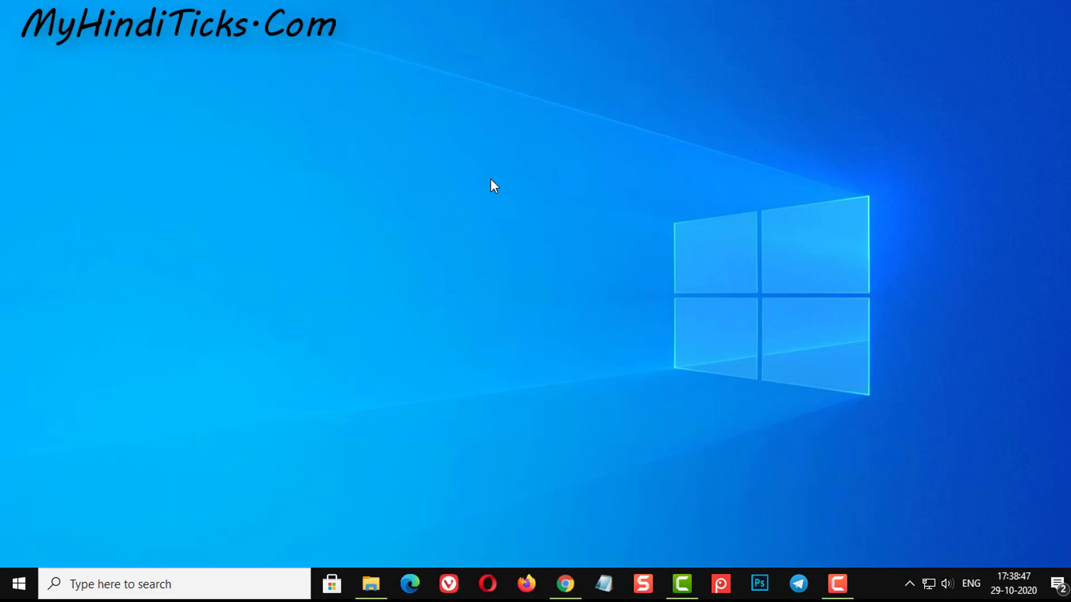
key("super")
type("cmd")
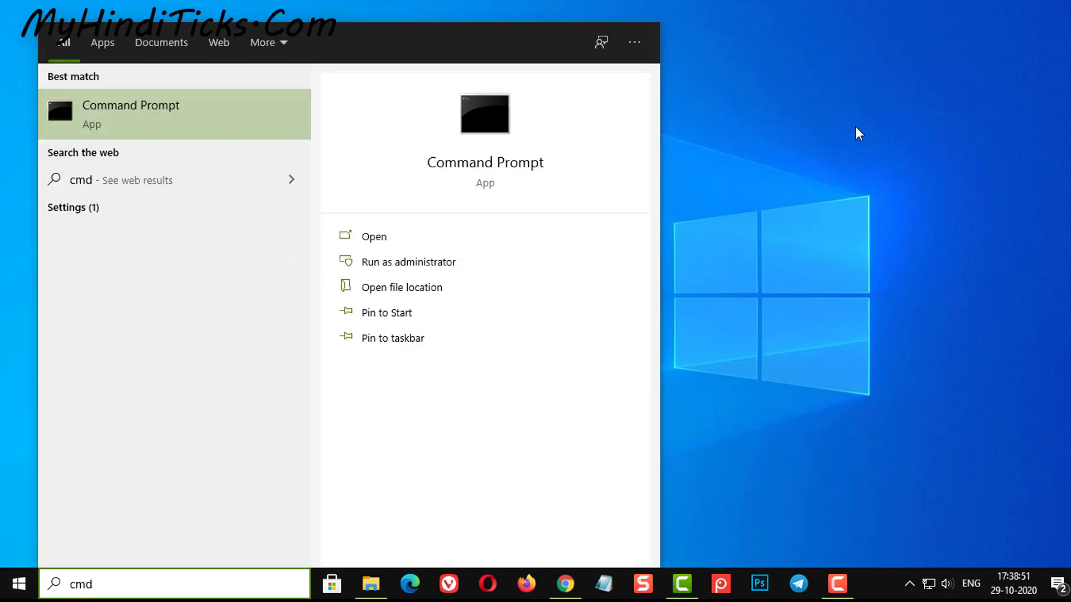
left_click(824, 136)
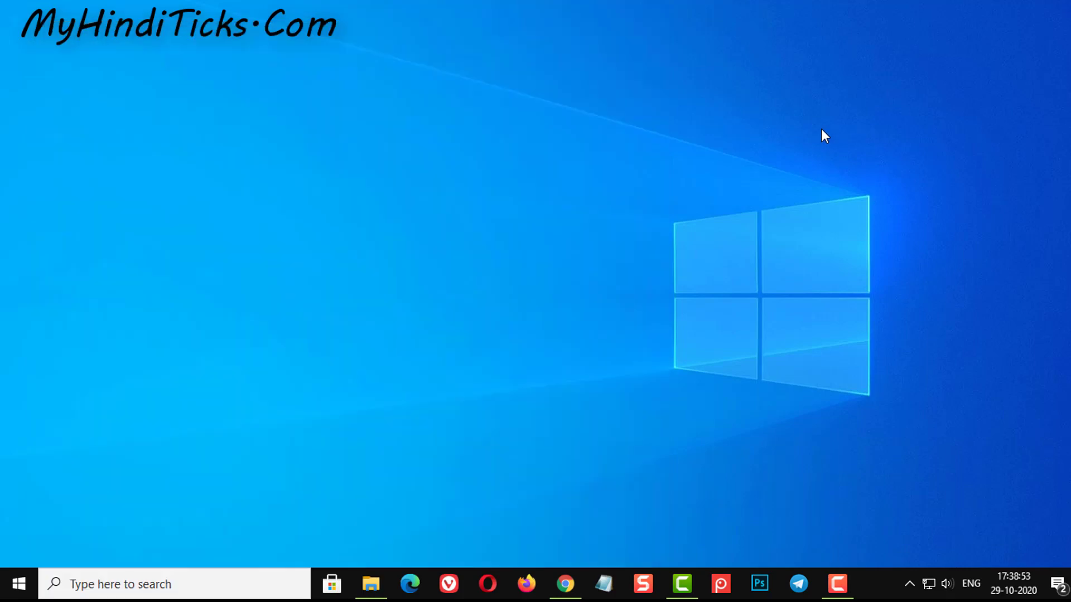
- Launch the Command Prompt by running cmd from the Run dialog
key("super+r")
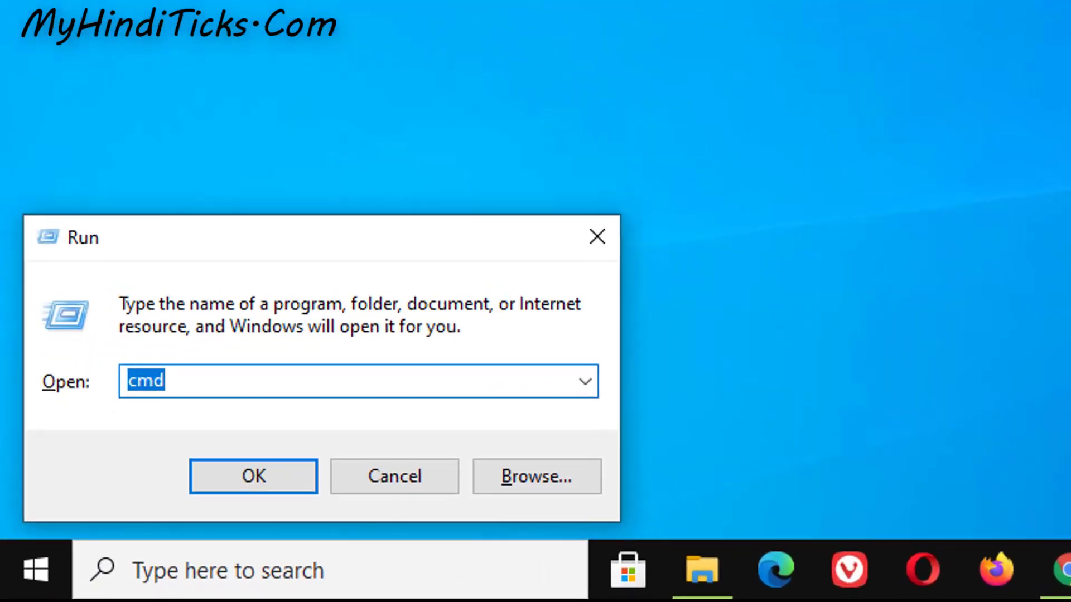
type("cmd")
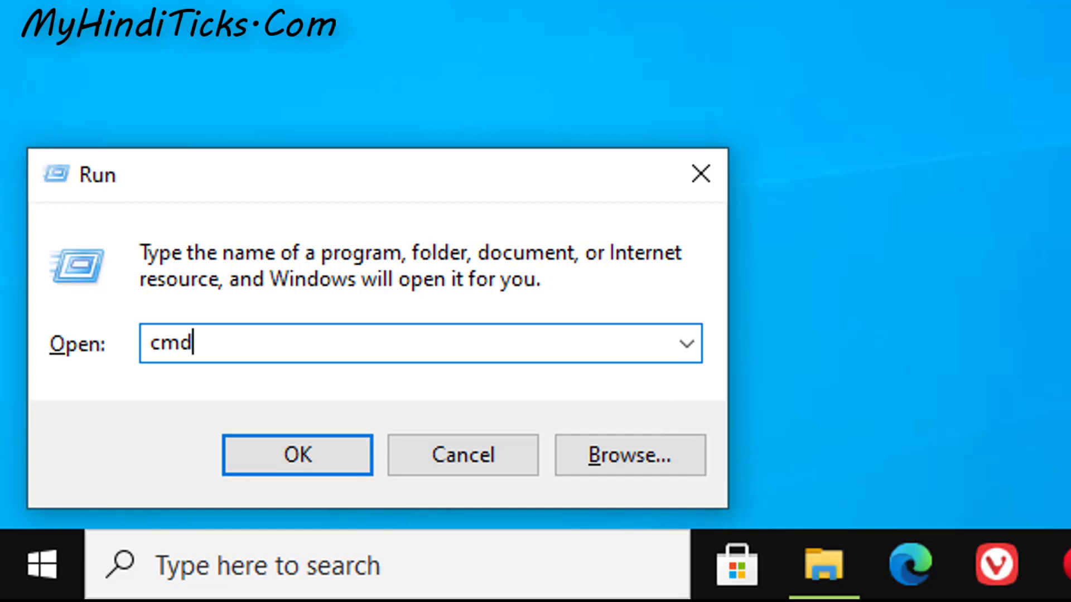
key("Return")
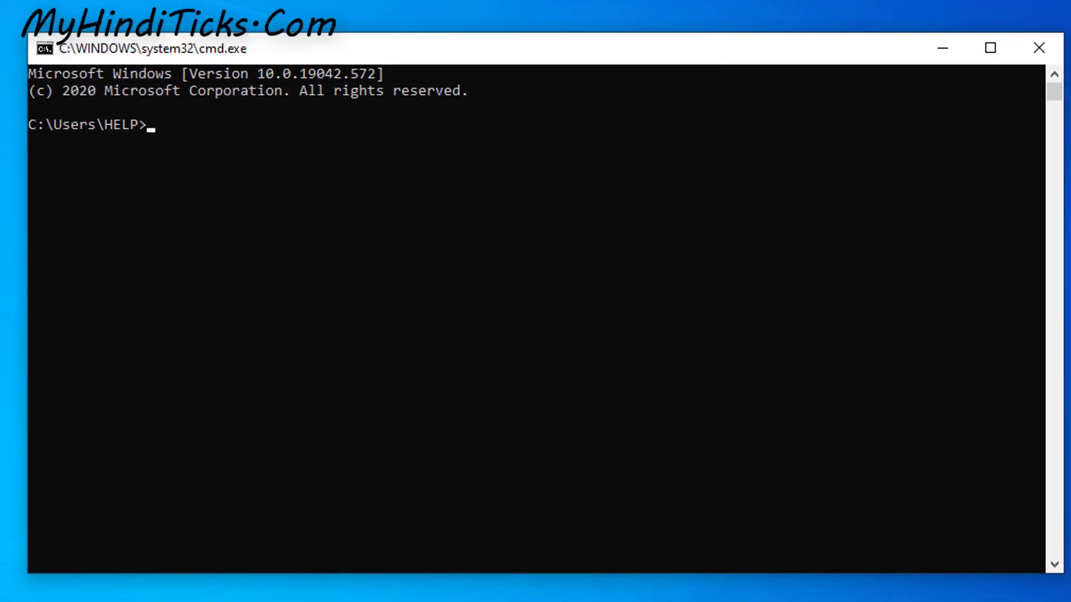
left_click_drag(1055, 572, 892, 527)
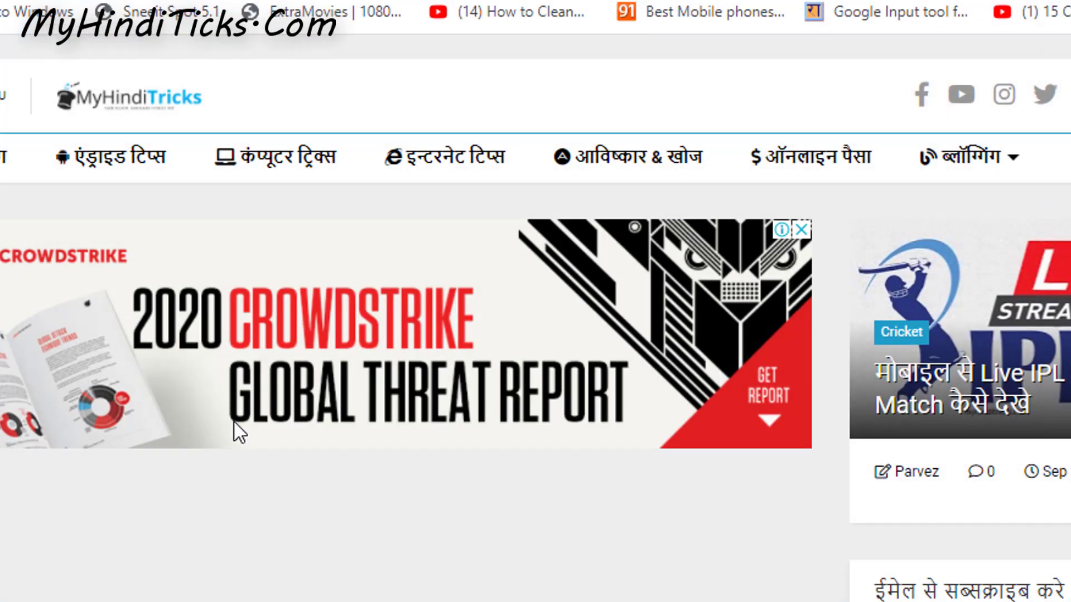
- Examine the article's DiskPart instructions for listing the disks and selecting the pendrive's disk
scroll(238, 430, "down", 4)
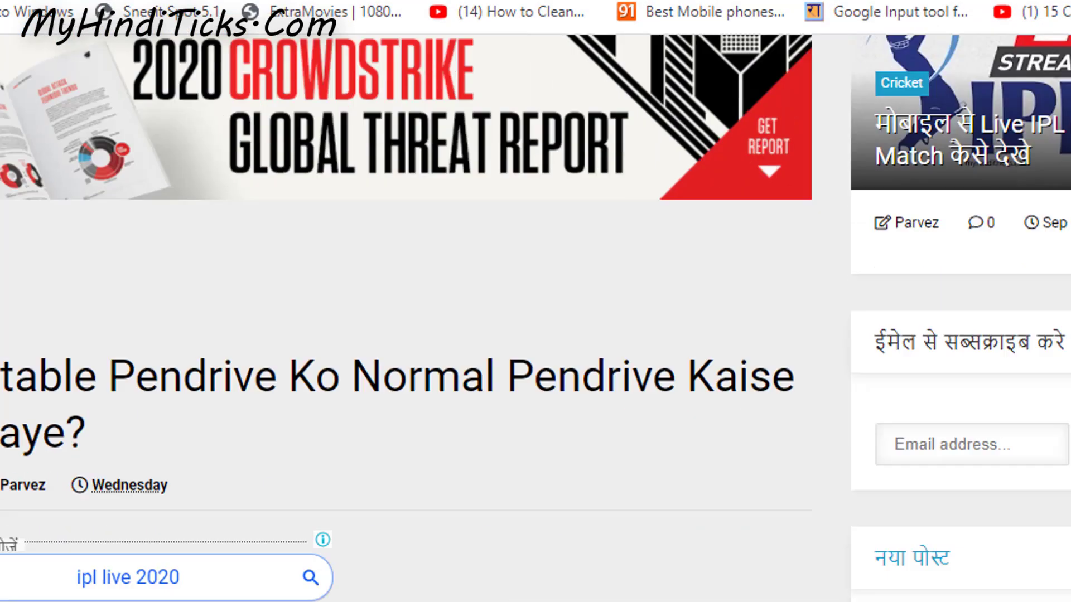
scroll(29, 454, "down", 15)
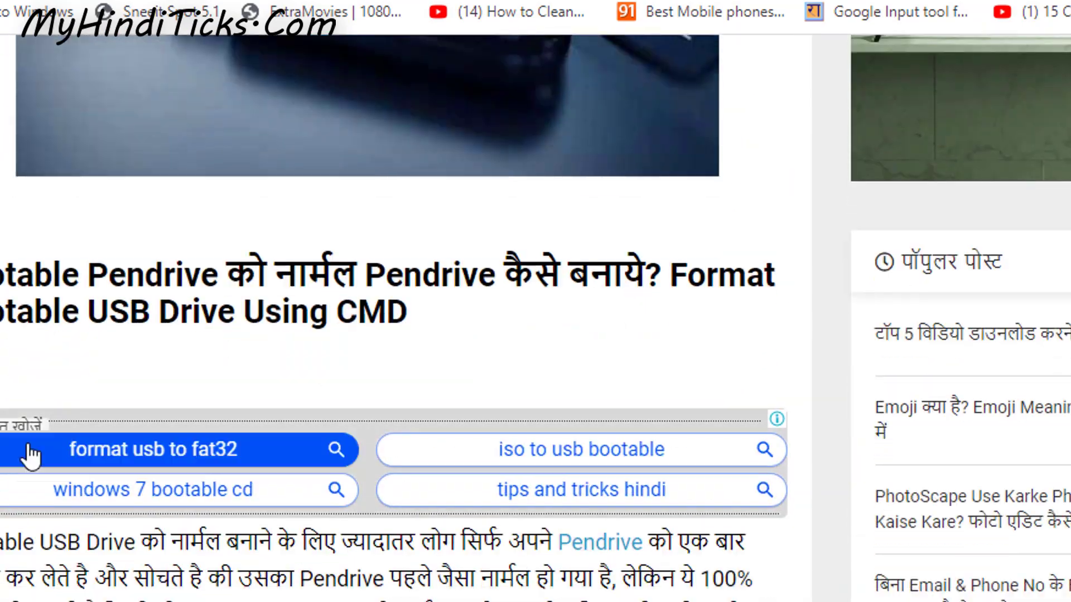
scroll(212, 459, "down", 3)
scroll(660, 464, "down", 12)
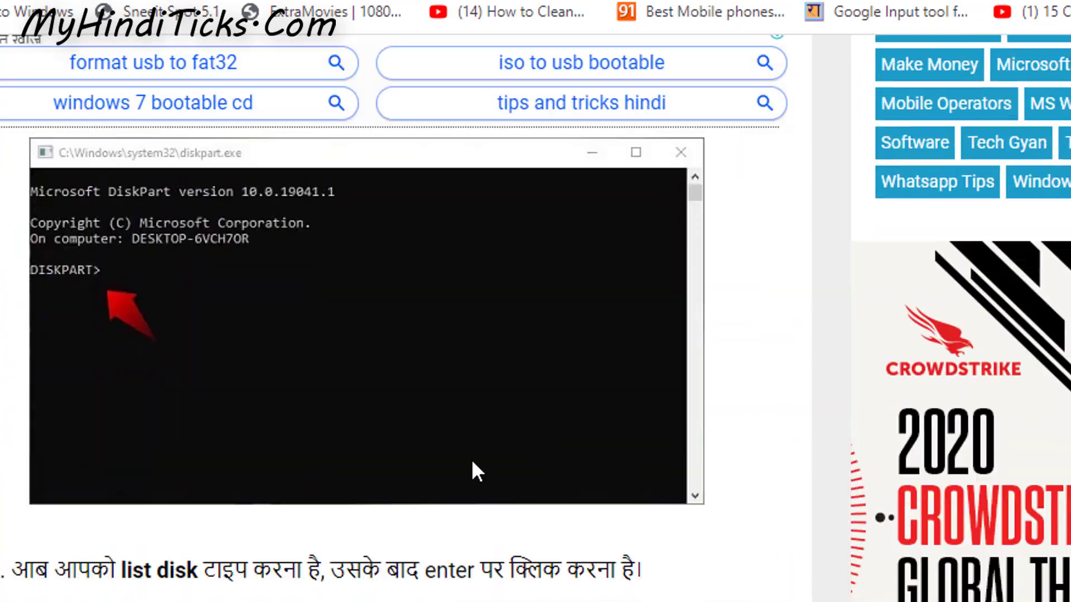
scroll(318, 507, "down", 5)
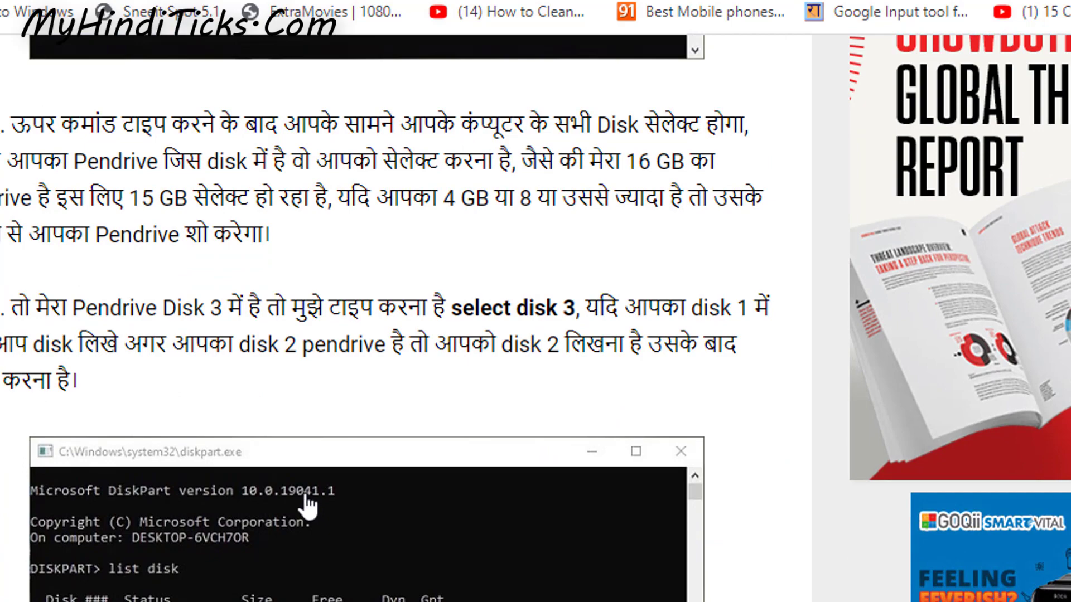
scroll(657, 513, "up", 10)
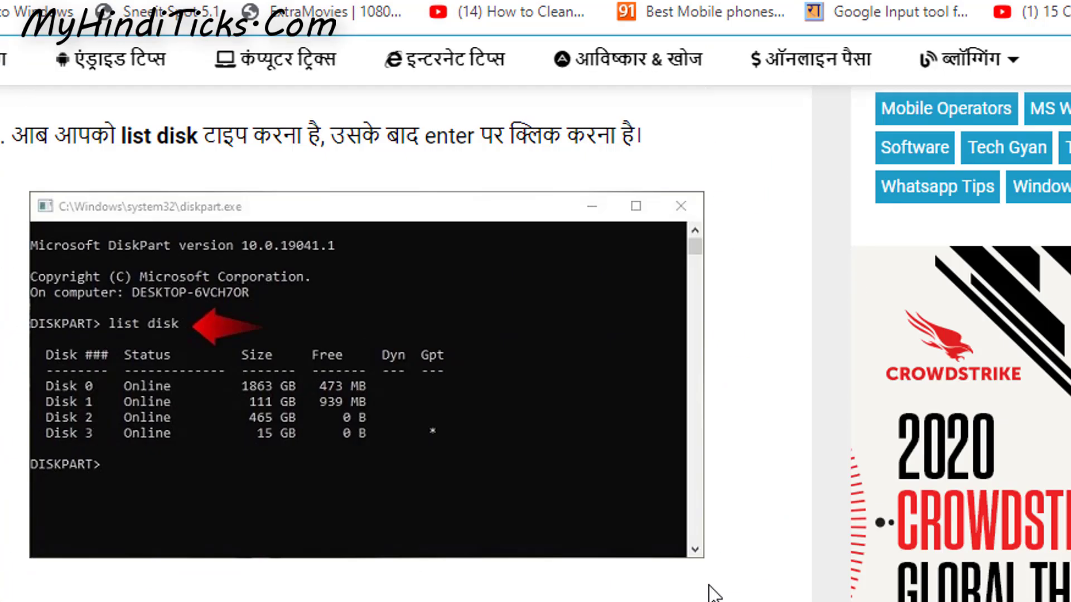
scroll(390, 391, "up", 5)
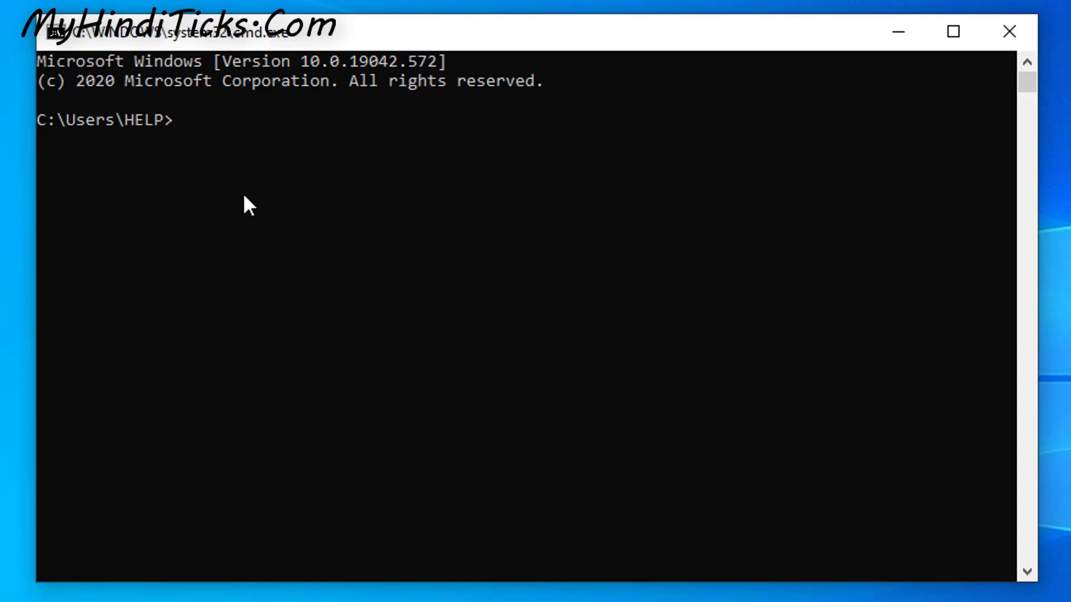
- Start diskpart from the Command Prompt and reposition the DiskPart window on the desktop
type("diskpart")
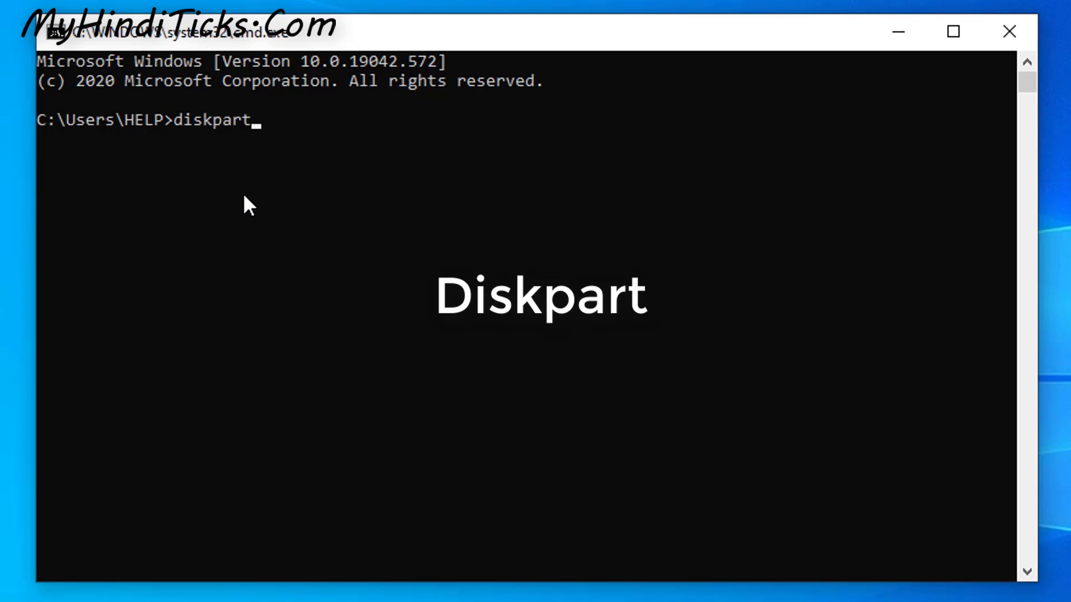
key("Return")
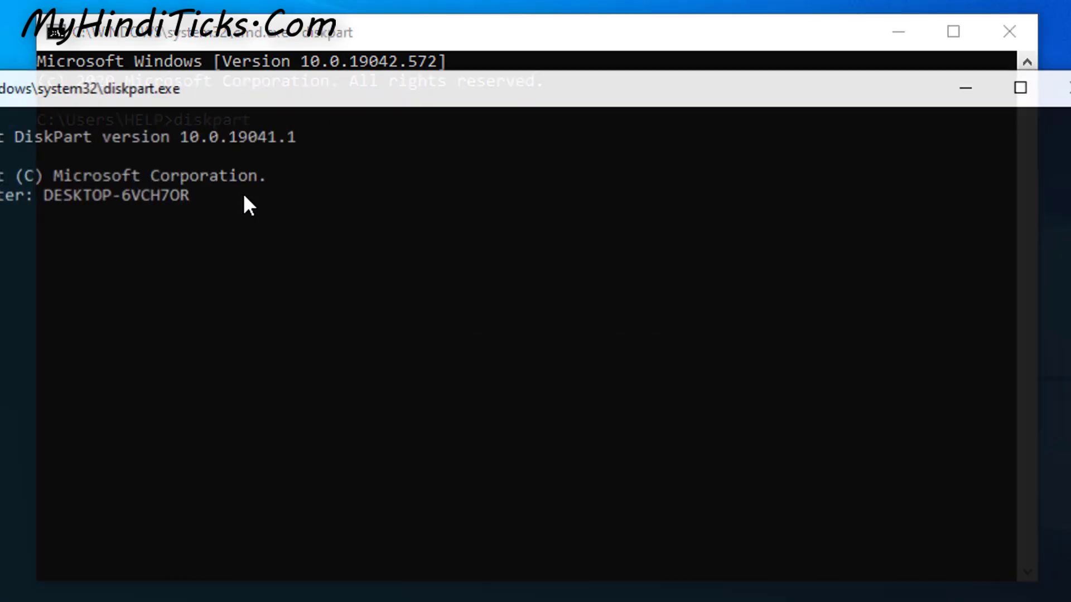
left_click_drag(668, 77, 702, 34)
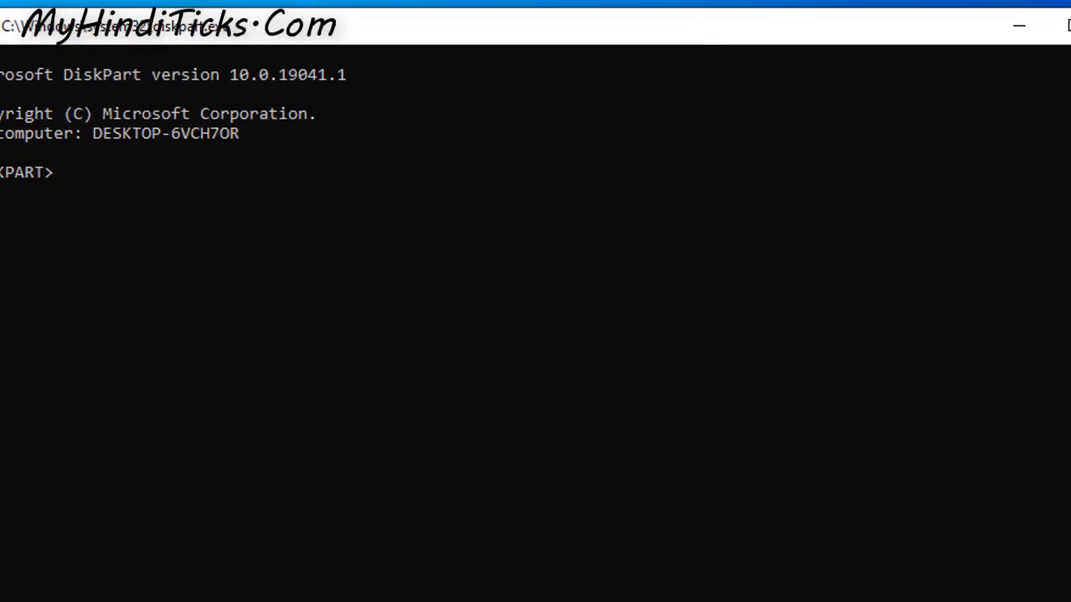
left_click_drag(1068, 599, 1047, 580)
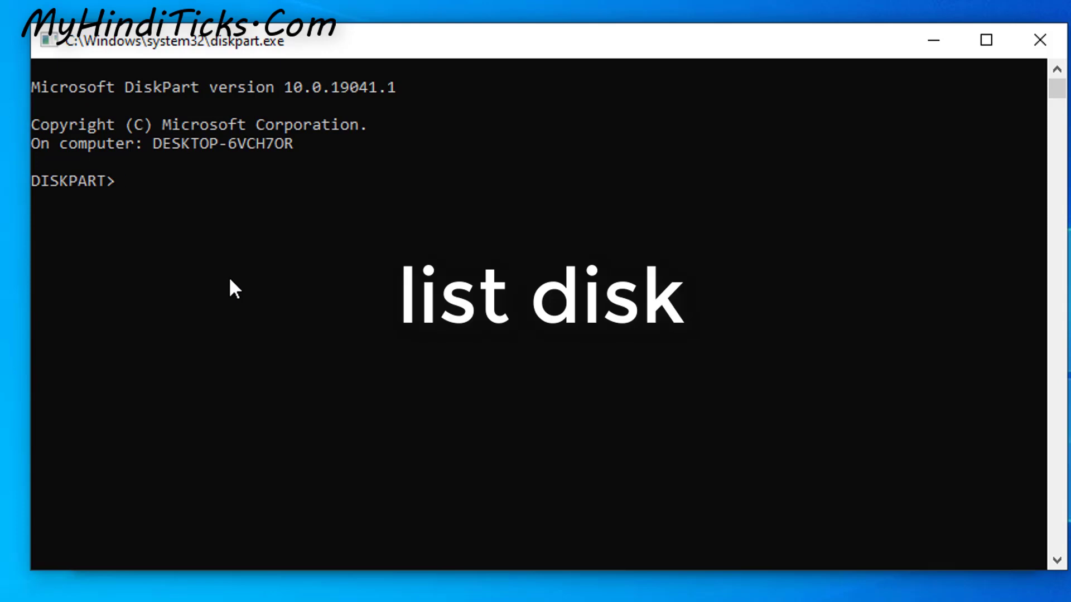
- List the disks in DiskPart and select disk 3, the 15 GB pendrive
type("list disk")
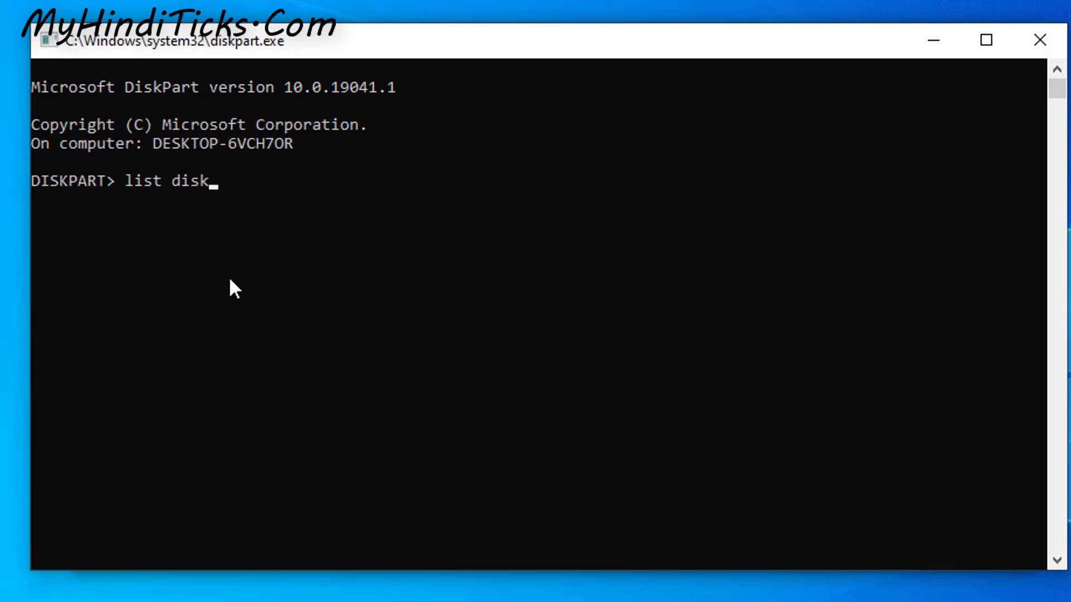
key("Return")
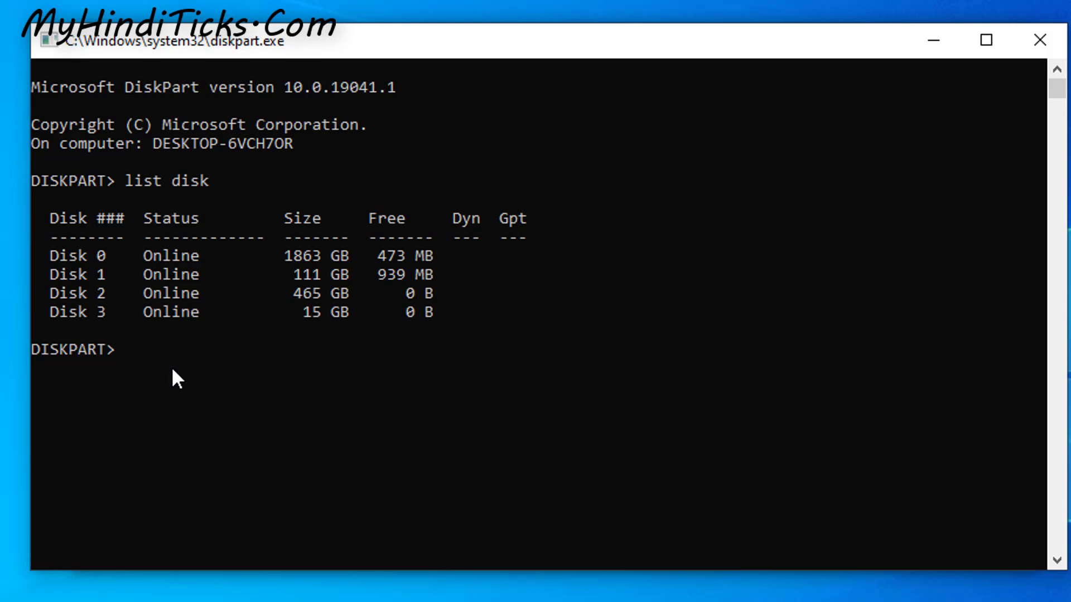
type("se")
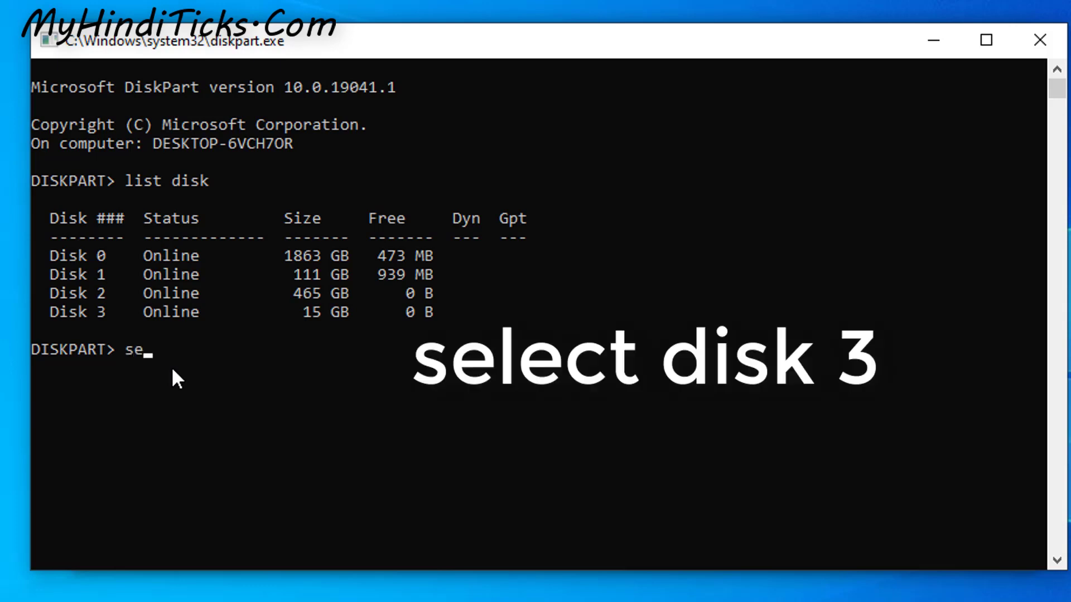
type("lect disk 3")
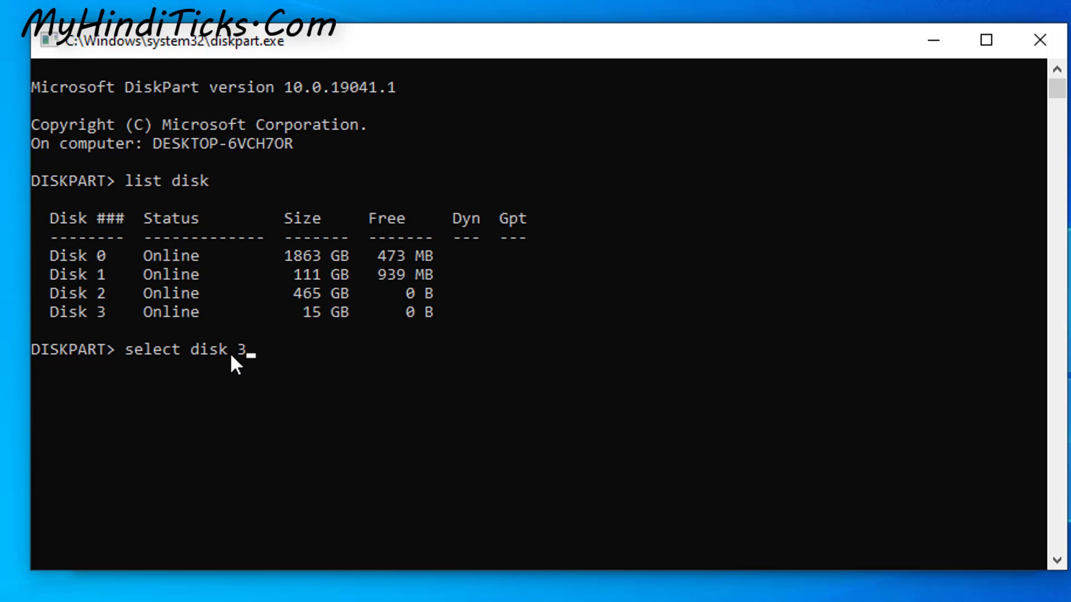
key("Return")
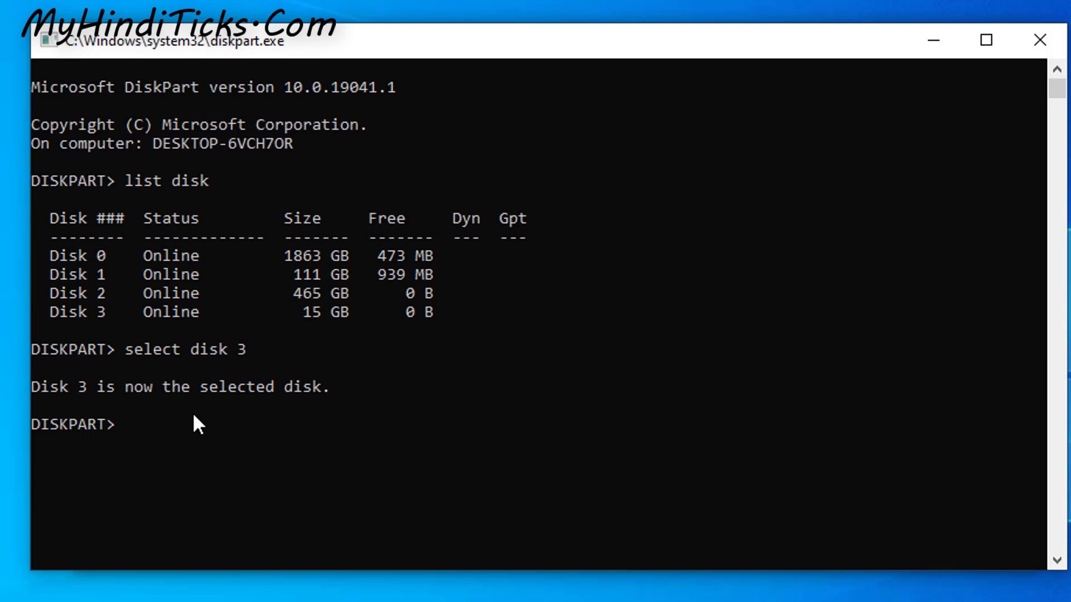
- Clean the selected pendrive disk with DiskPart and create a primary partition on it
type("clean")
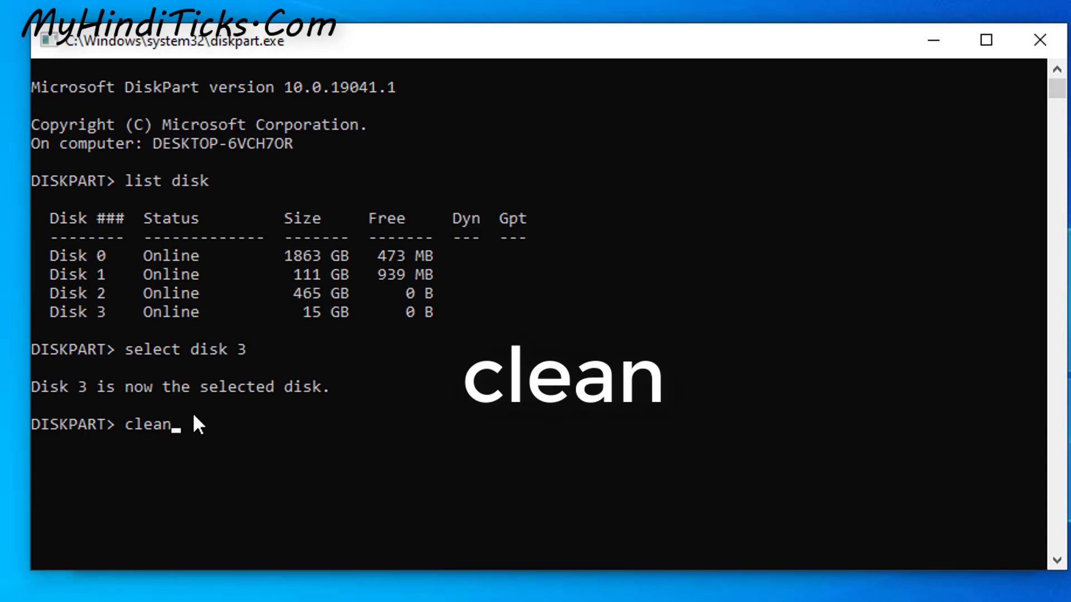
key("Return")
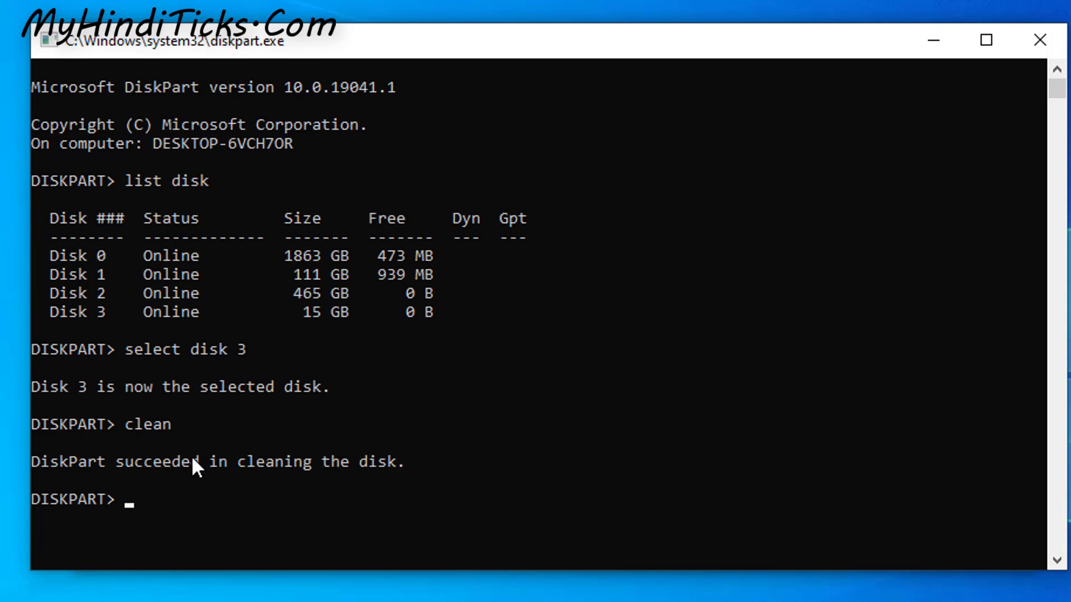
type("create")
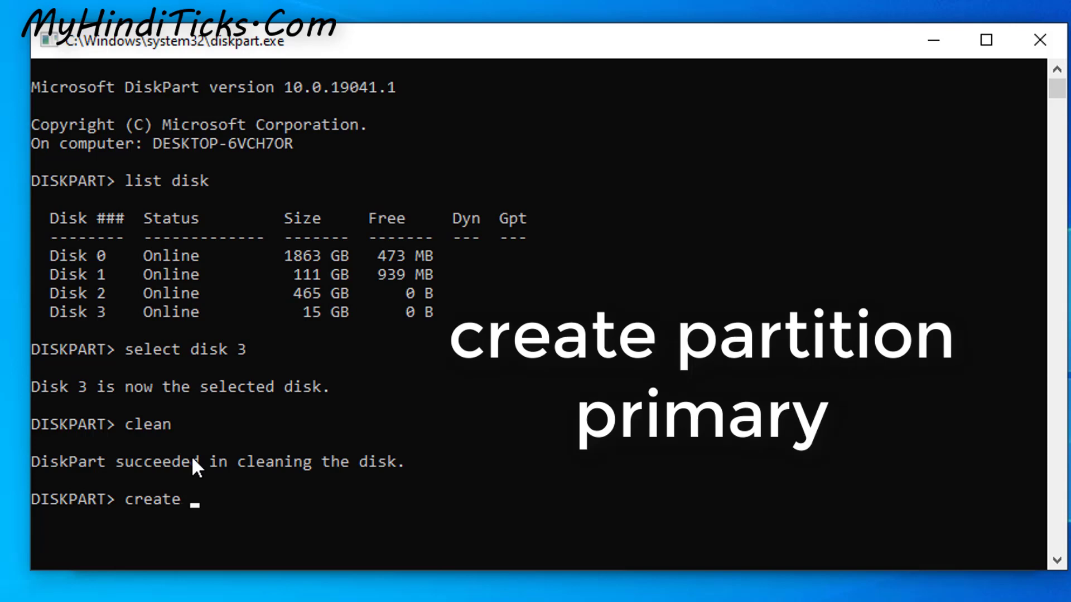
type(" pa")
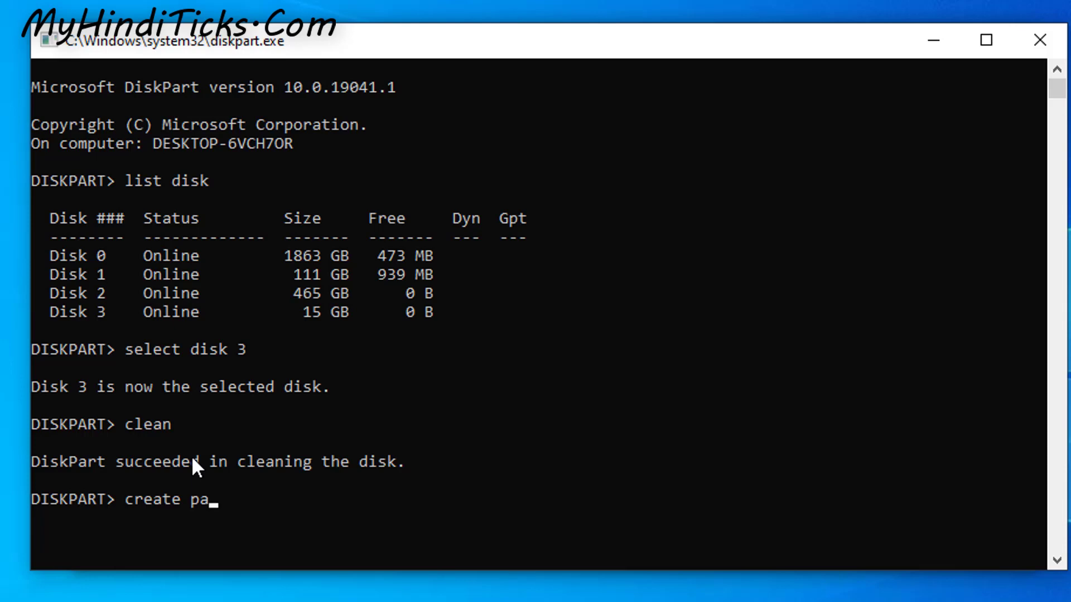
type("rtition pri")
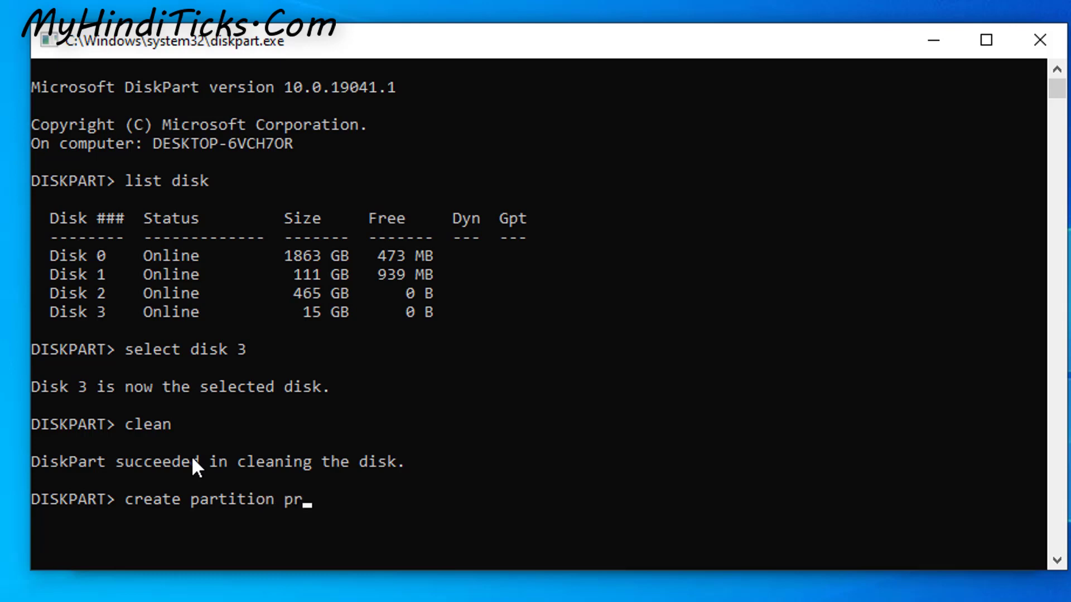
type("ary")
key("Return")
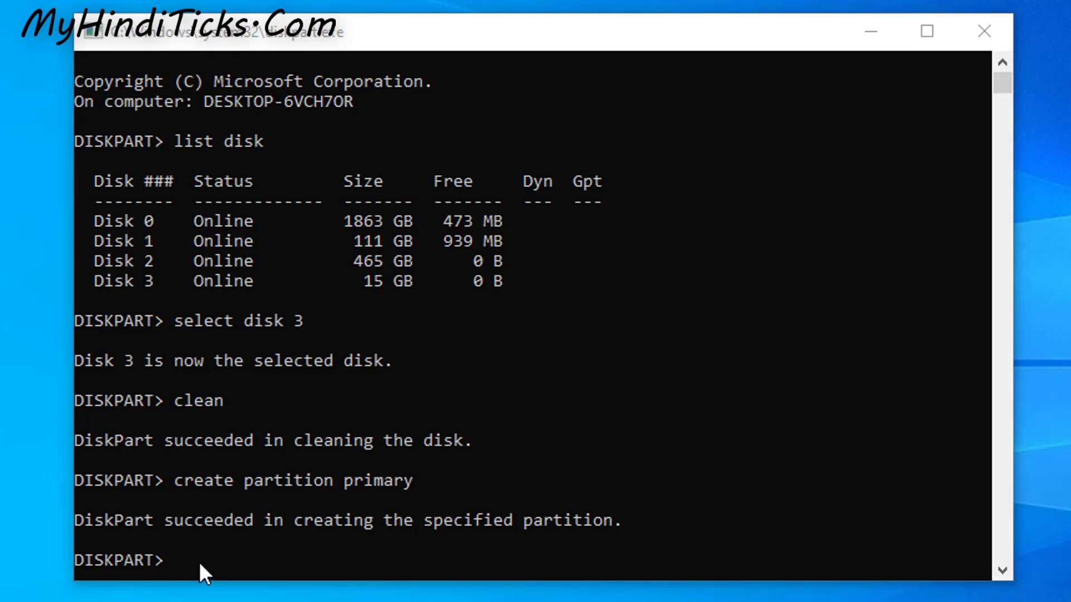
- Quick-format the new partition as FAT32 with "format fs=fat32 quick" and close the DiskPart window
left_click(176, 560)
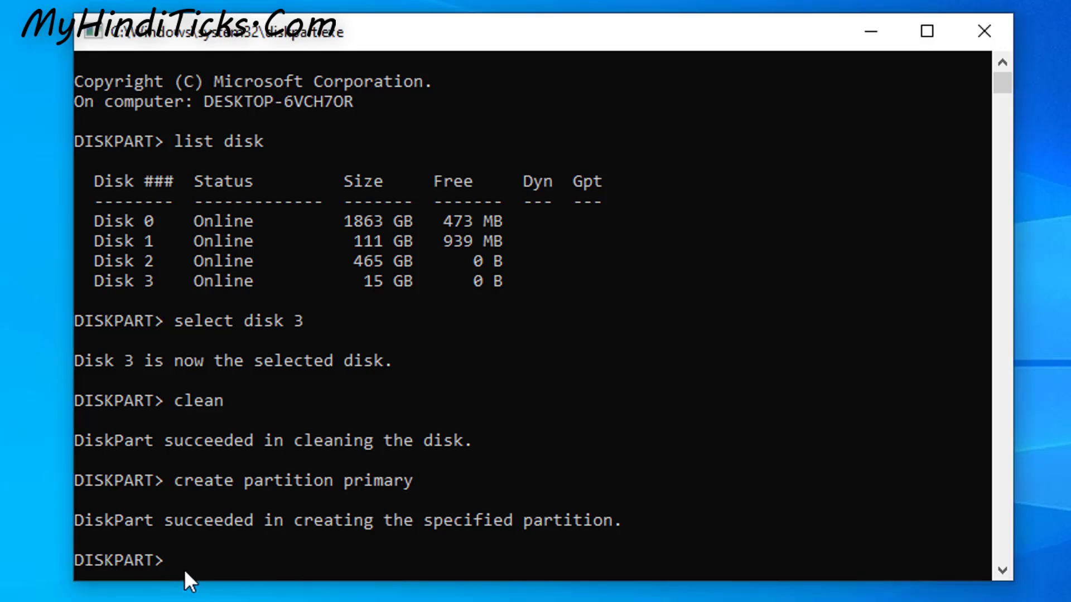
type("format fs")
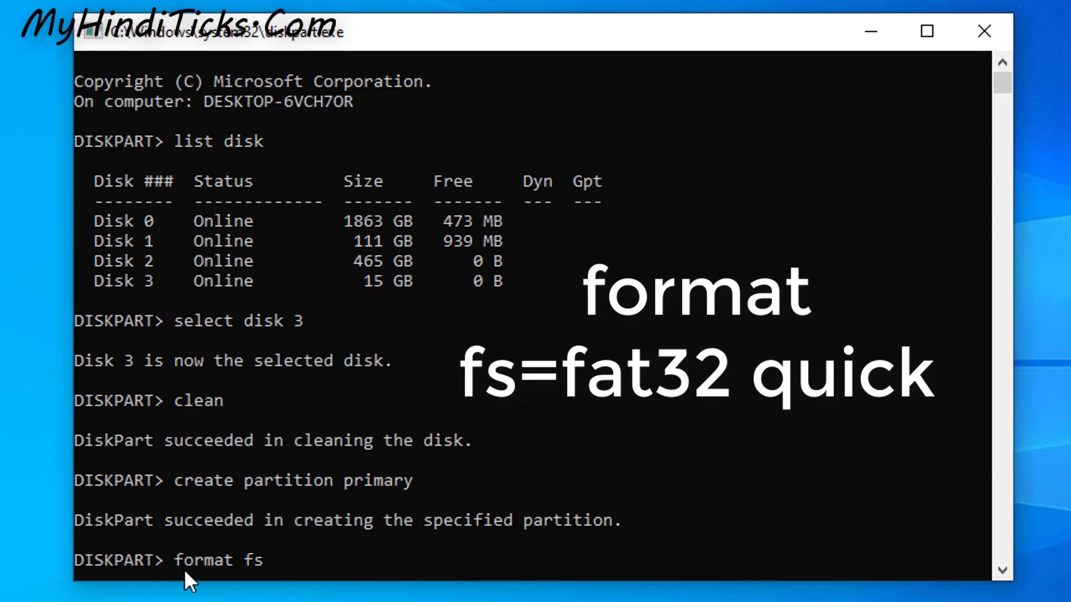
type("=")
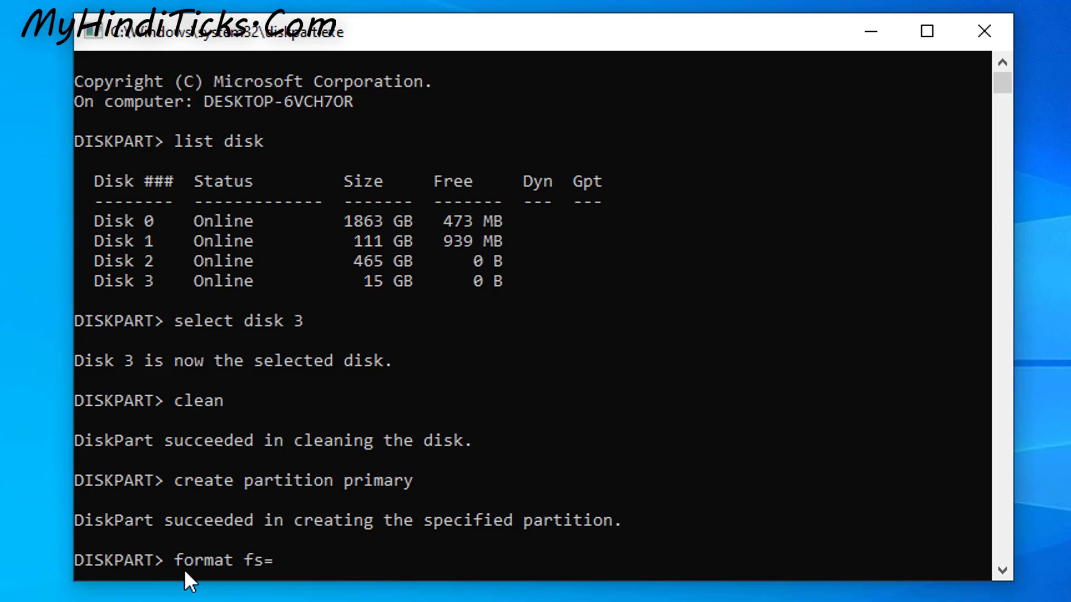
type("3")
key("BackSpace")
type("fat32 quick")
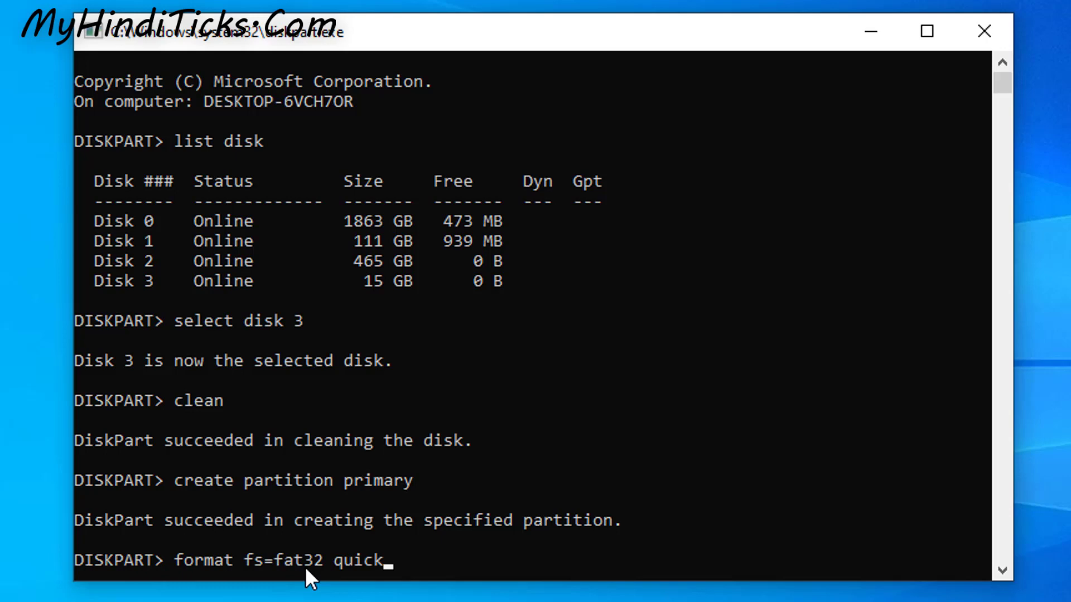
key("Return")
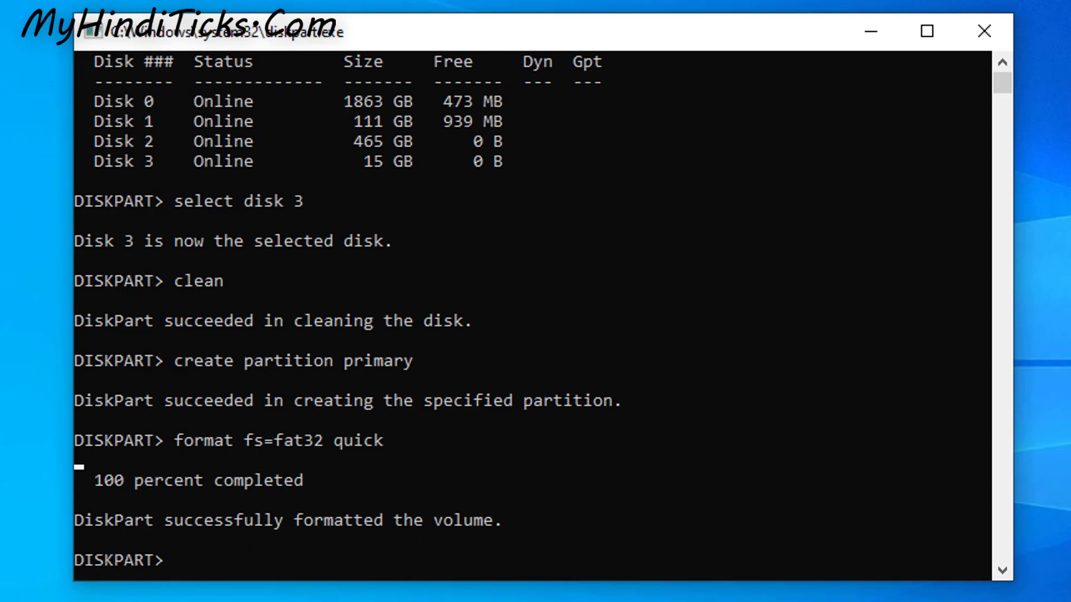
left_click(977, 40)
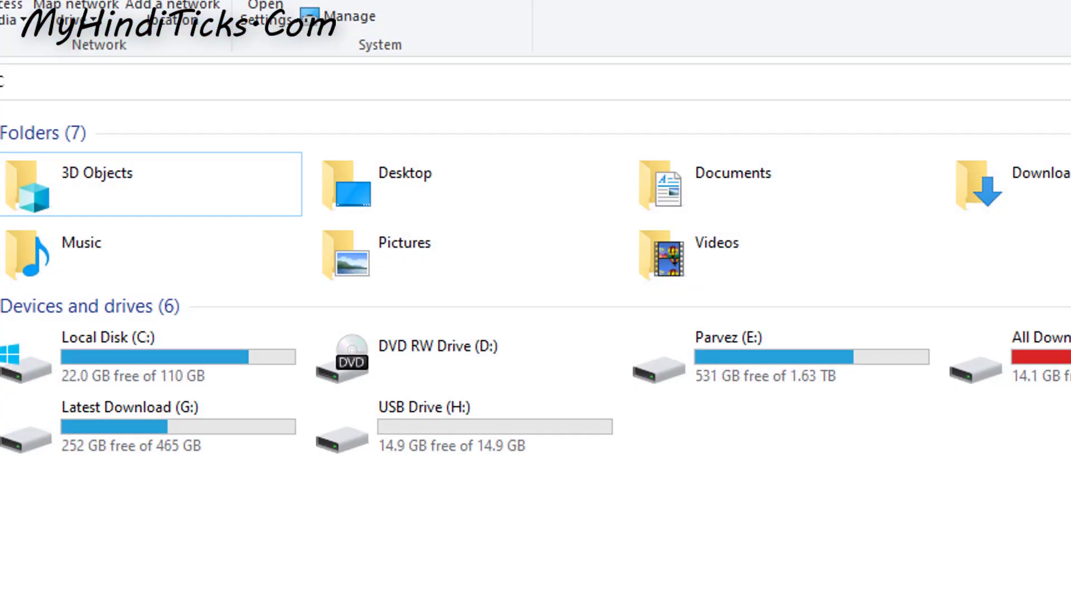
- Open USB Drive (H:) in File Explorer to check its contents, and return to the drive overview
mouse_move(371, 460)
mouse_move(410, 448)
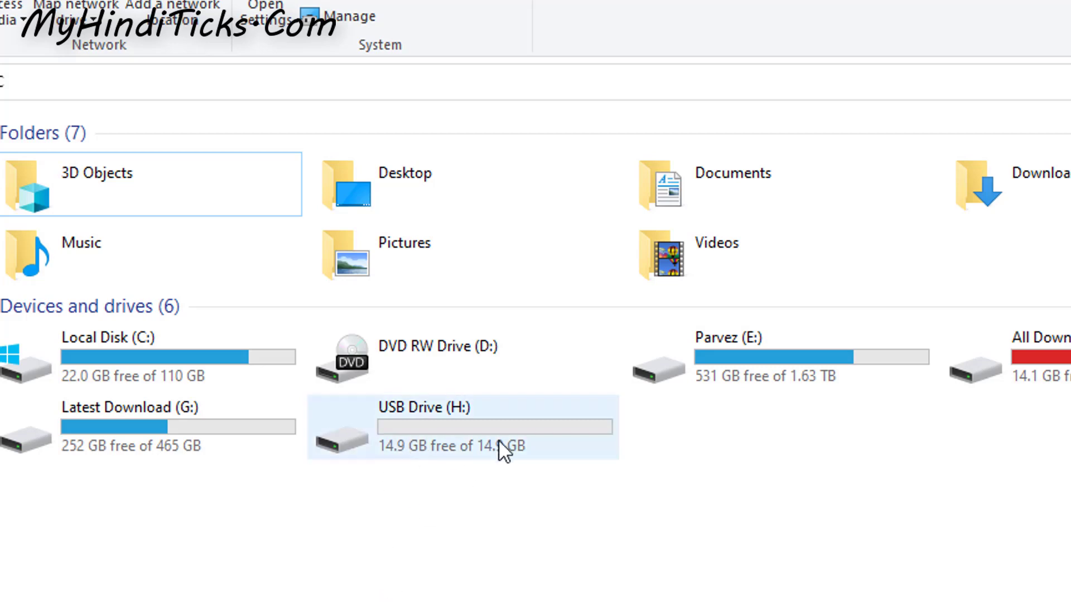
double_click(410, 428)
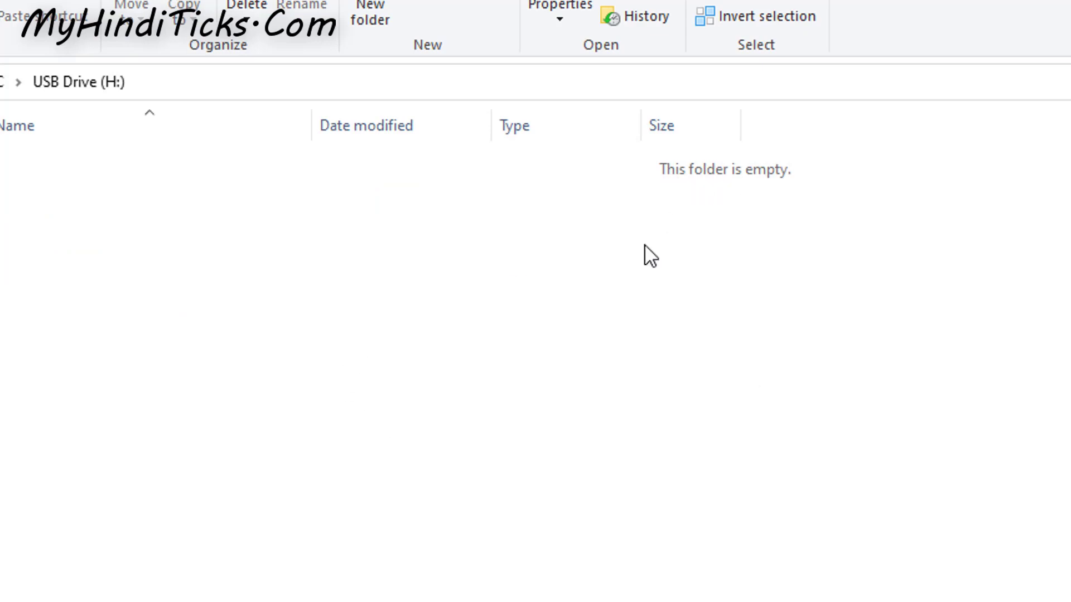
key("alt+Left")
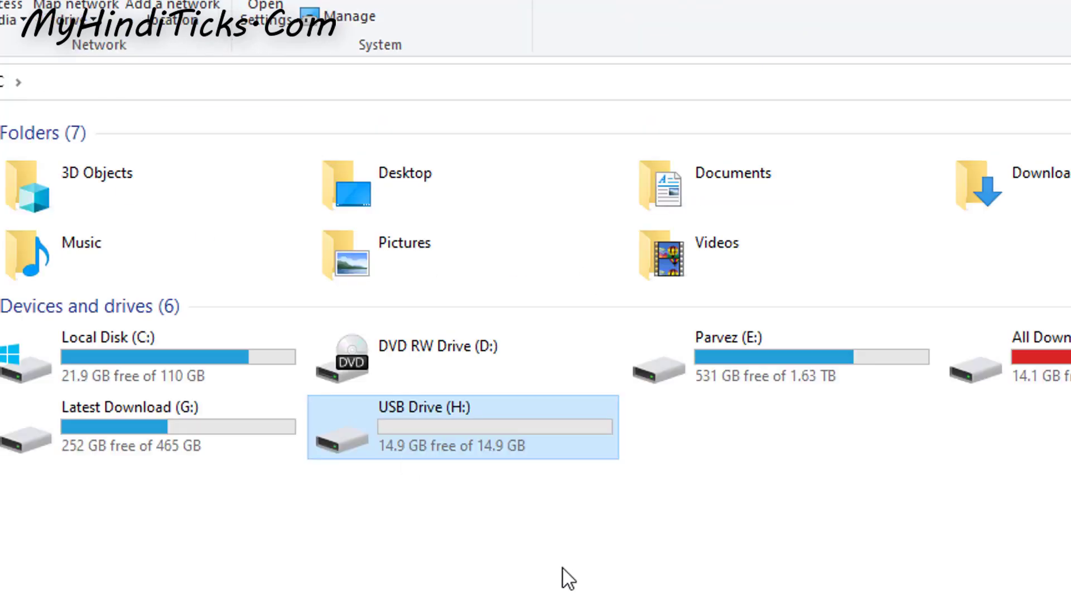
- Check the file system and capacity in the properties of USB Drive (H:), and close the properties
left_click(547, 575)
double_click(428, 437)
right_click(468, 505)
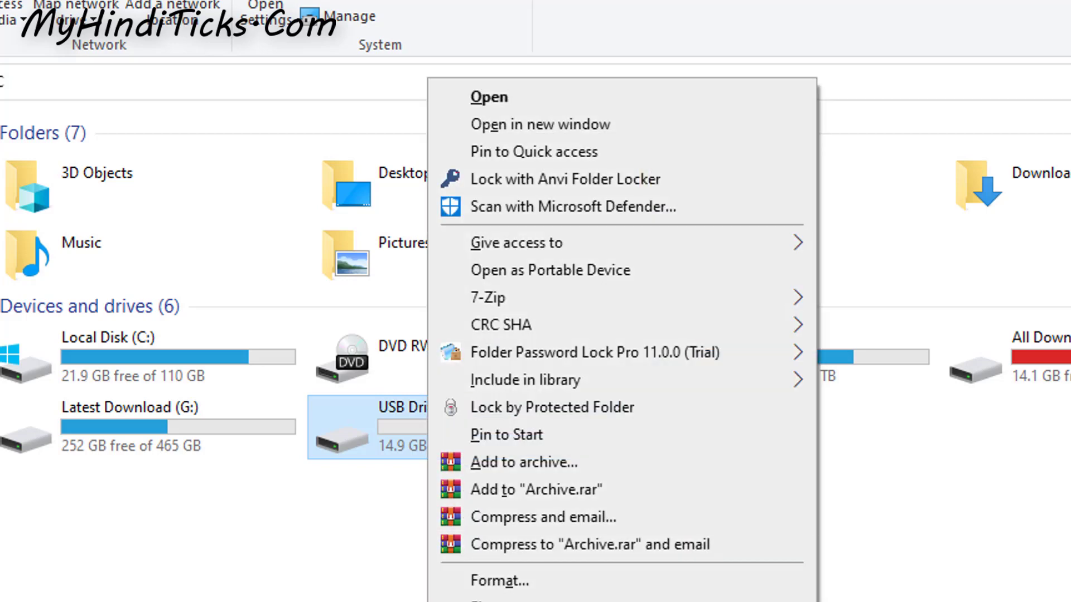
key("r")
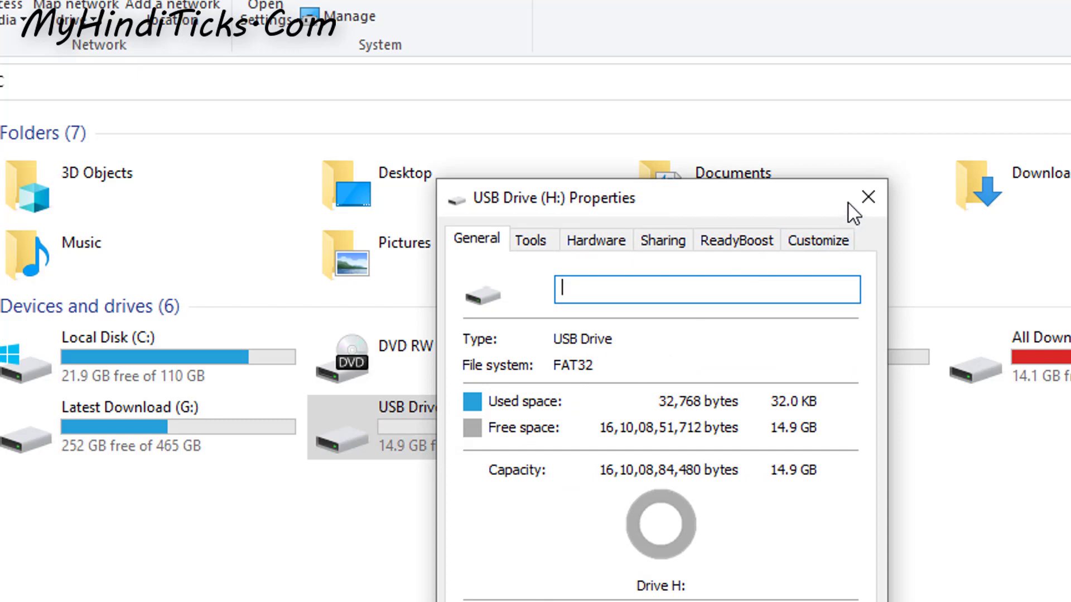
left_click(868, 197)
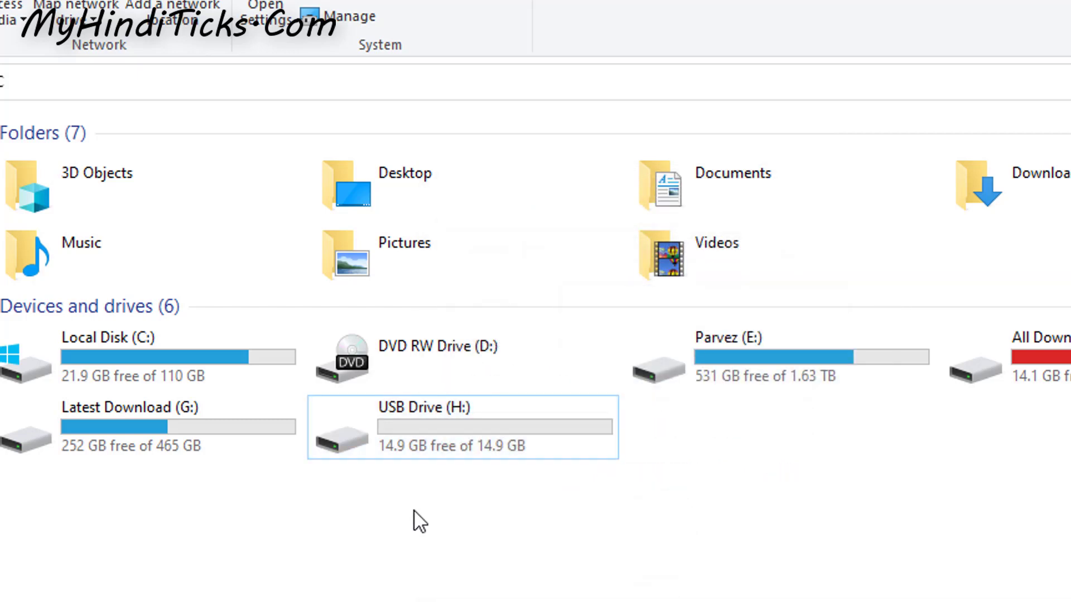